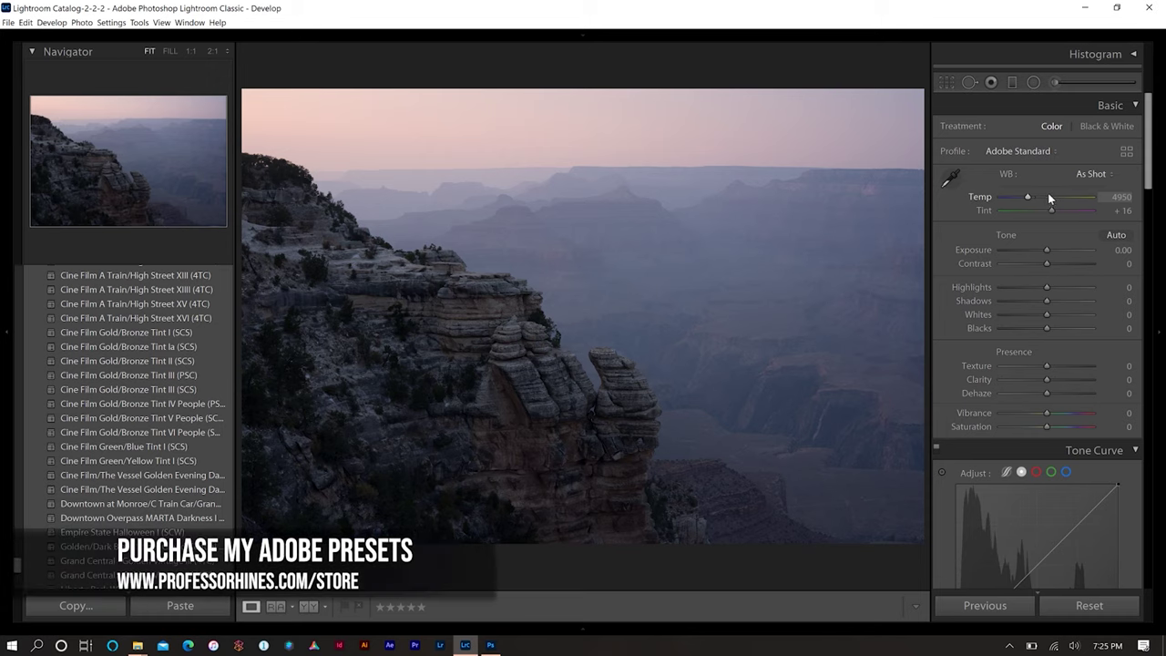
# Warm the canyon photo to Temp 6852 and Tint +3, and lower Contrast to -21.
pyautogui.click(1121, 197)
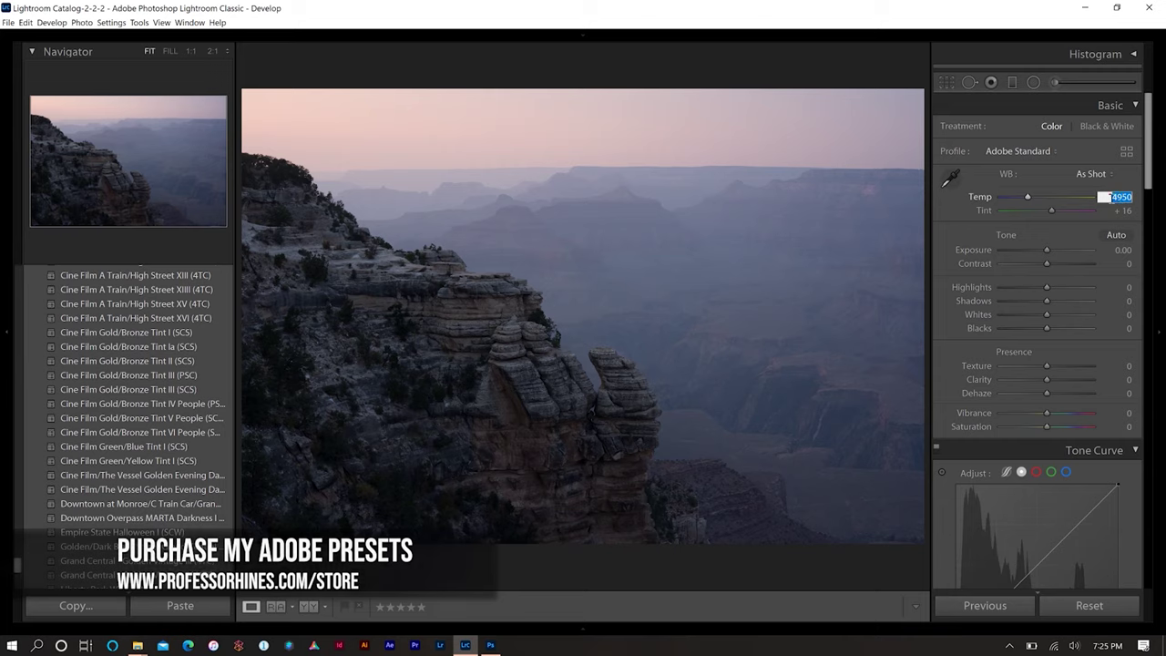
pyautogui.moveTo(1028, 197); pyautogui.dragTo(1045, 198)
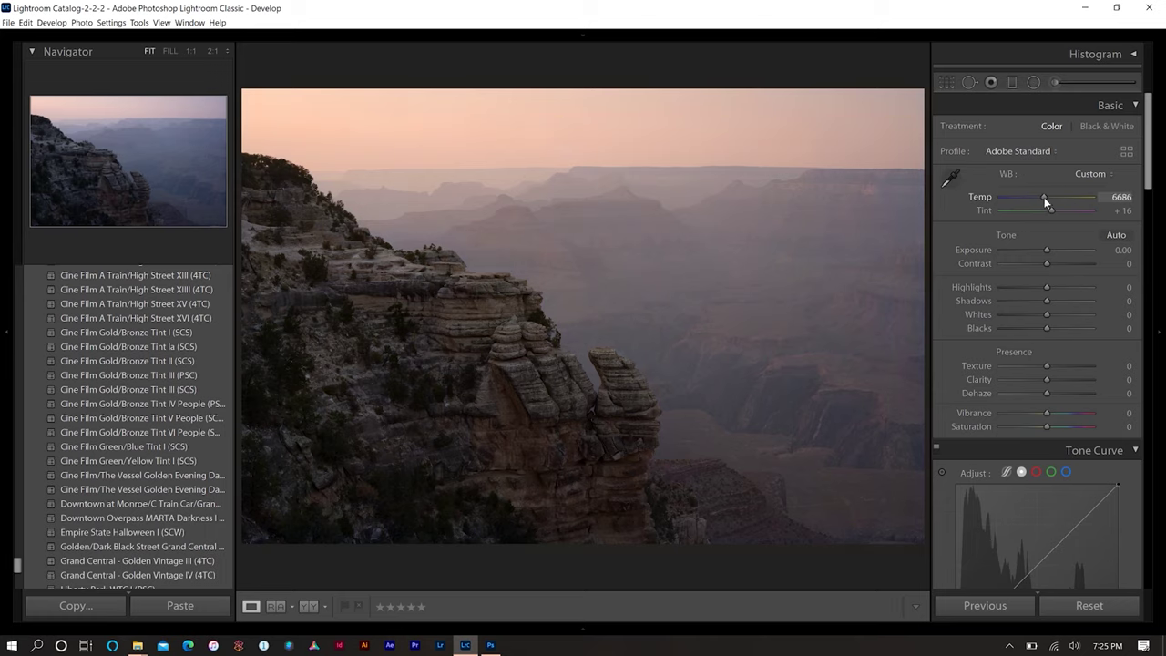
pyautogui.moveTo(1044, 197); pyautogui.dragTo(1046, 197)
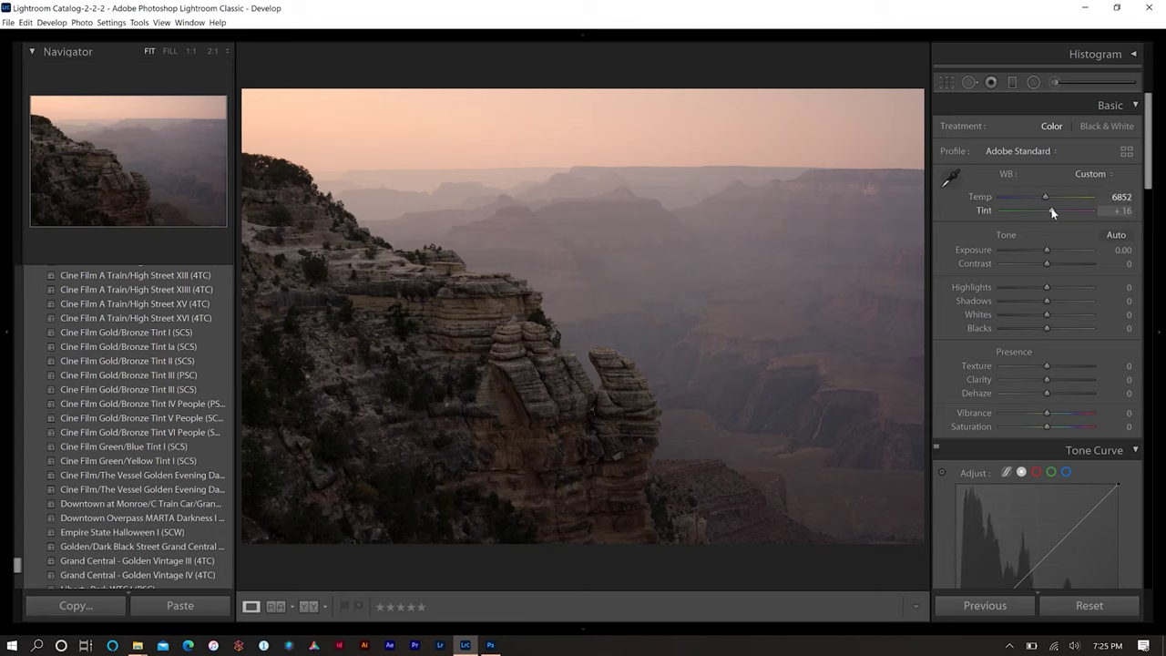
pyautogui.moveTo(1051, 209); pyautogui.dragTo(1049, 209)
pyautogui.moveTo(1047, 264); pyautogui.dragTo(1038, 264)
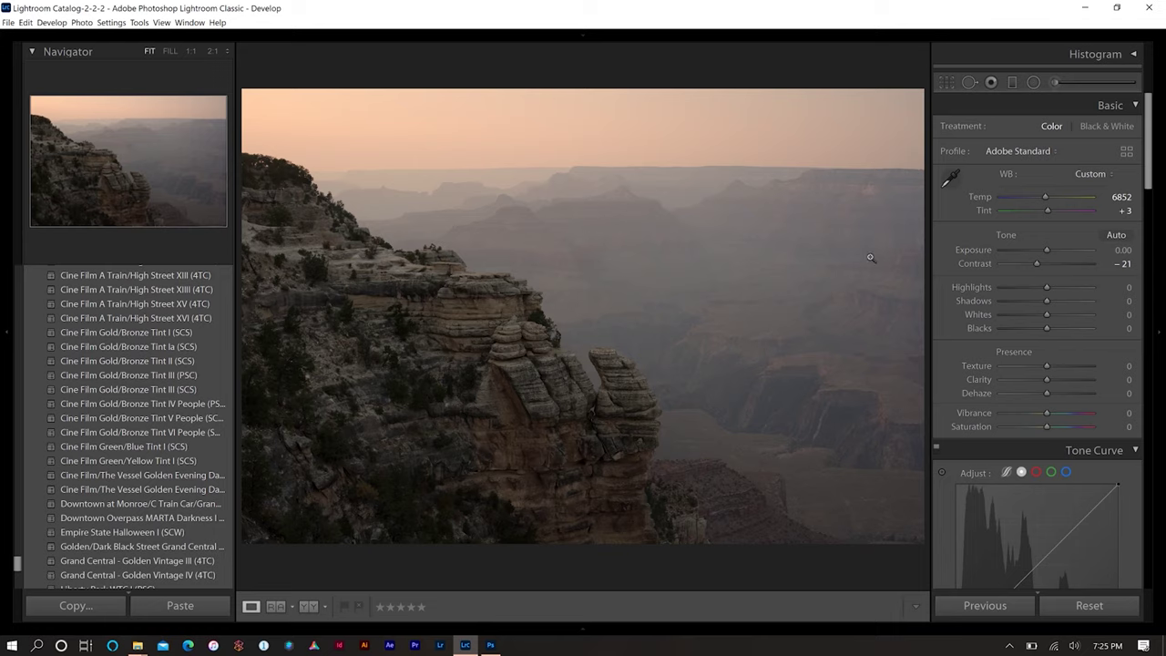
# Set Highlights -45, Shadows +46, Whites +55 and Blacks -44 in the Basic panel.
pyautogui.click(1045, 287)
pyautogui.moveTo(1045, 287); pyautogui.dragTo(1067, 316)
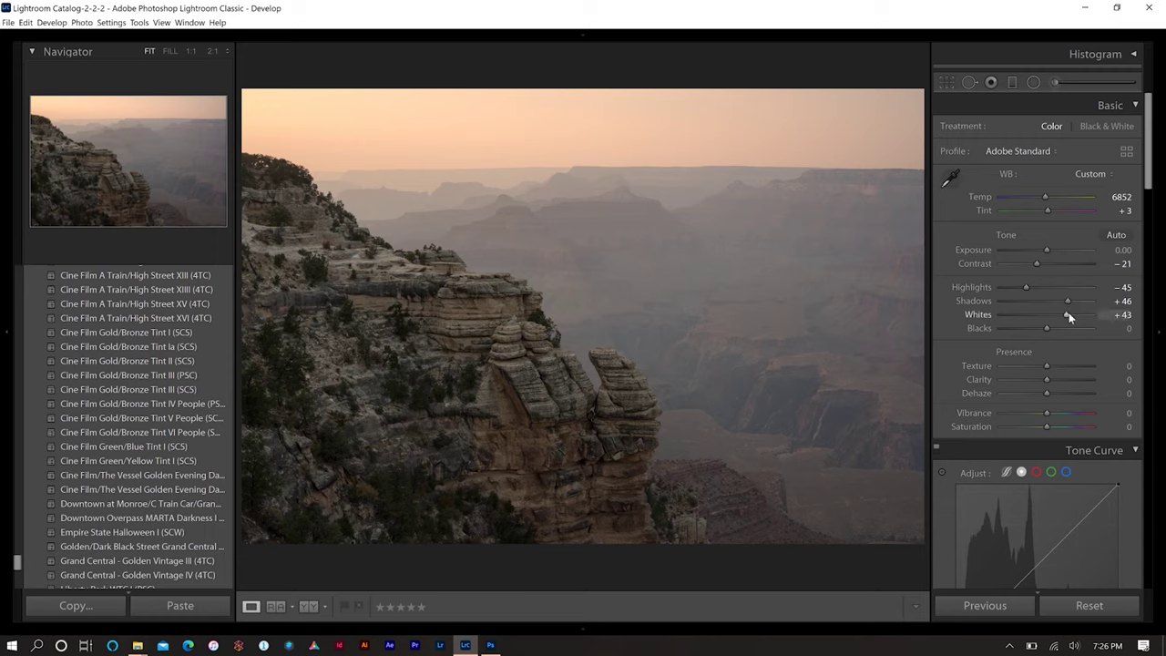
pyautogui.moveTo(1071, 320); pyautogui.dragTo(1028, 331)
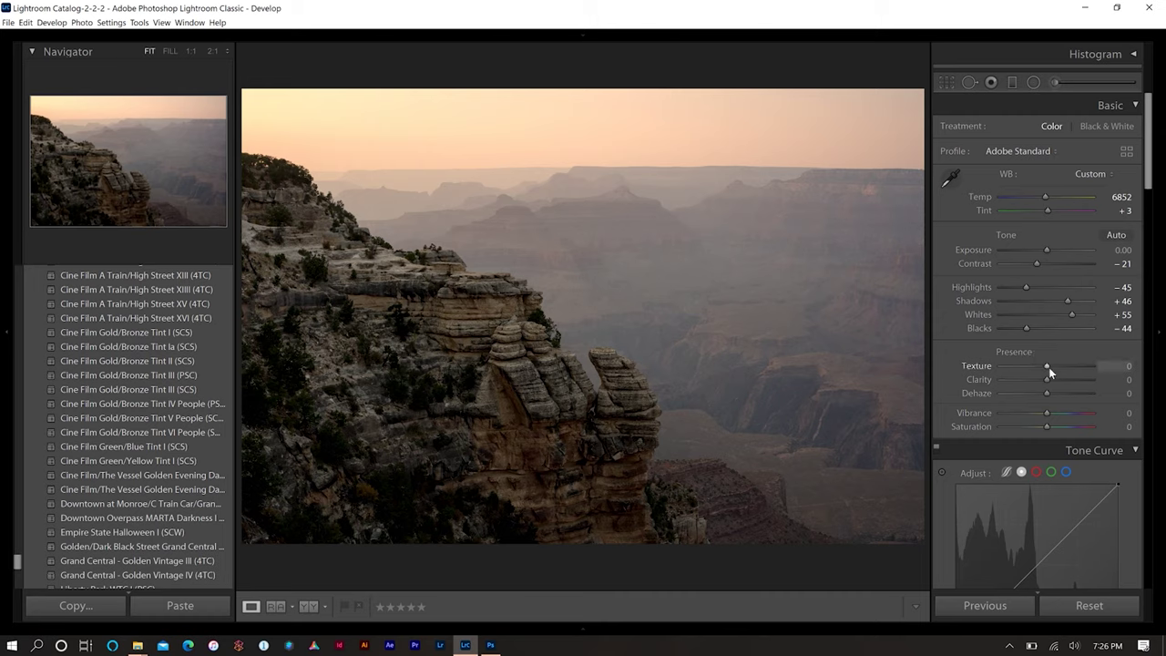
# Set Presence to Texture +46, Clarity +26 and Dehaze +15 for crisper rock detail.
pyautogui.moveTo(1049, 367); pyautogui.dragTo(1066, 366)
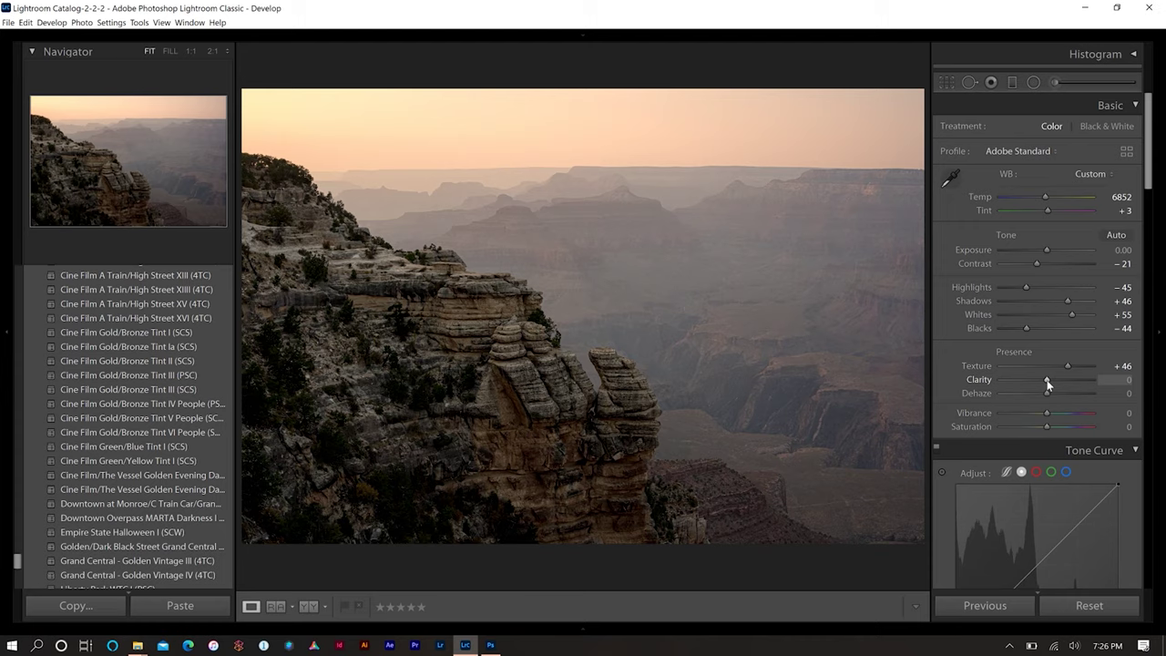
pyautogui.moveTo(1048, 384); pyautogui.dragTo(1054, 379)
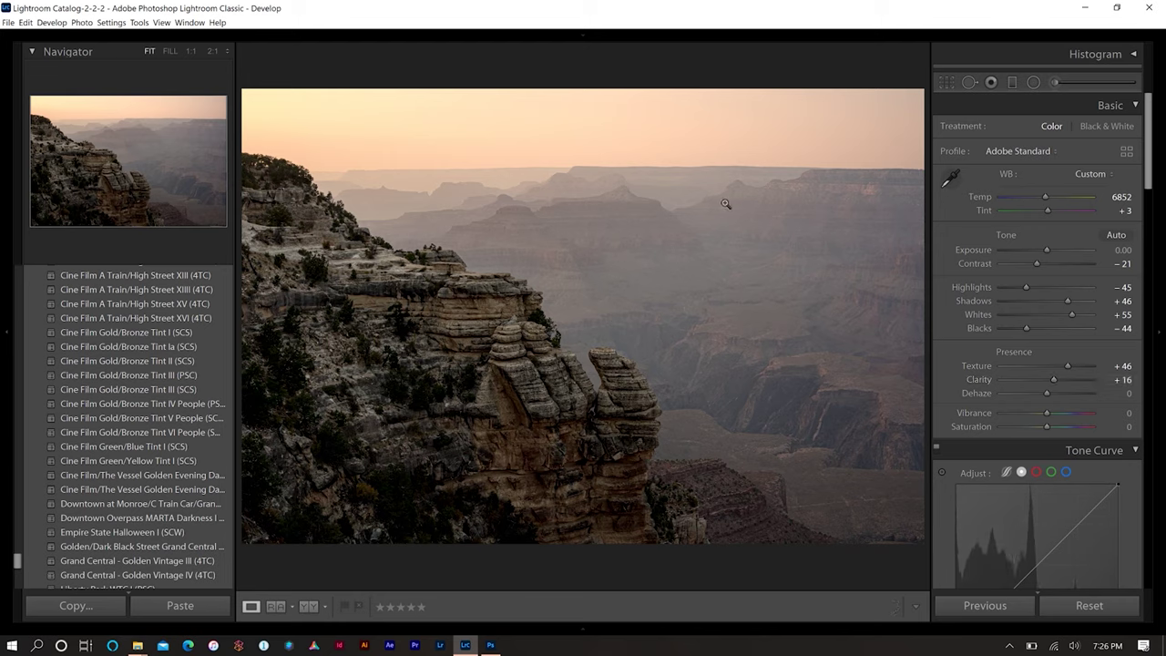
pyautogui.moveTo(1053, 380); pyautogui.dragTo(1057, 379)
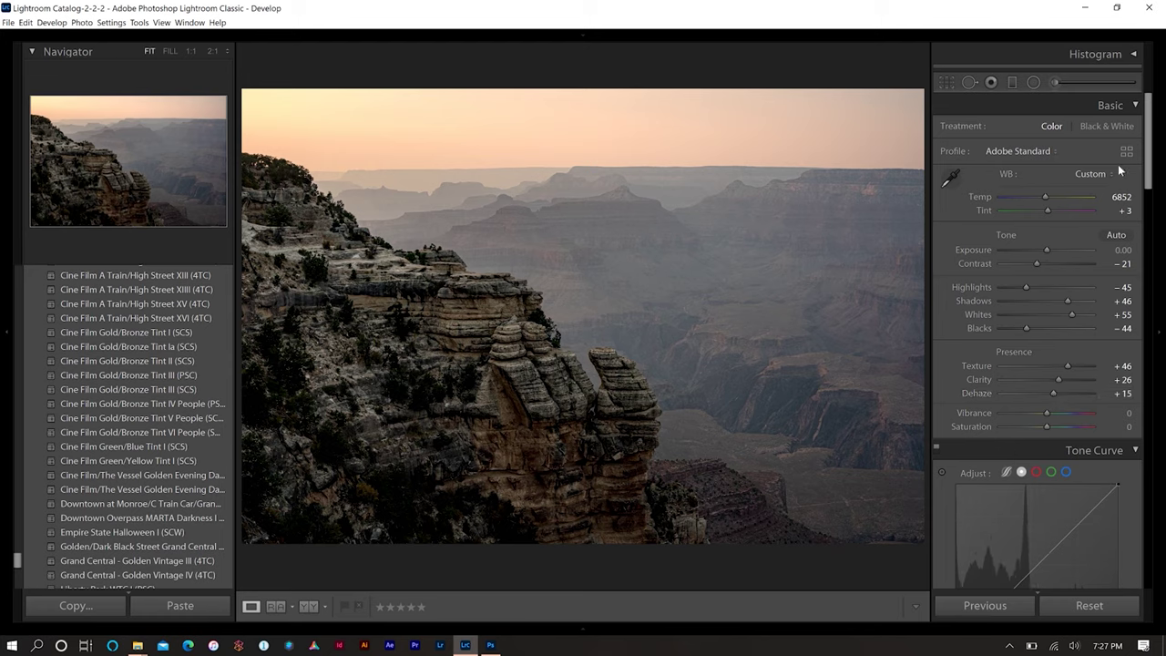
pyautogui.moveTo(1150, 155); pyautogui.dragTo(1150, 194)
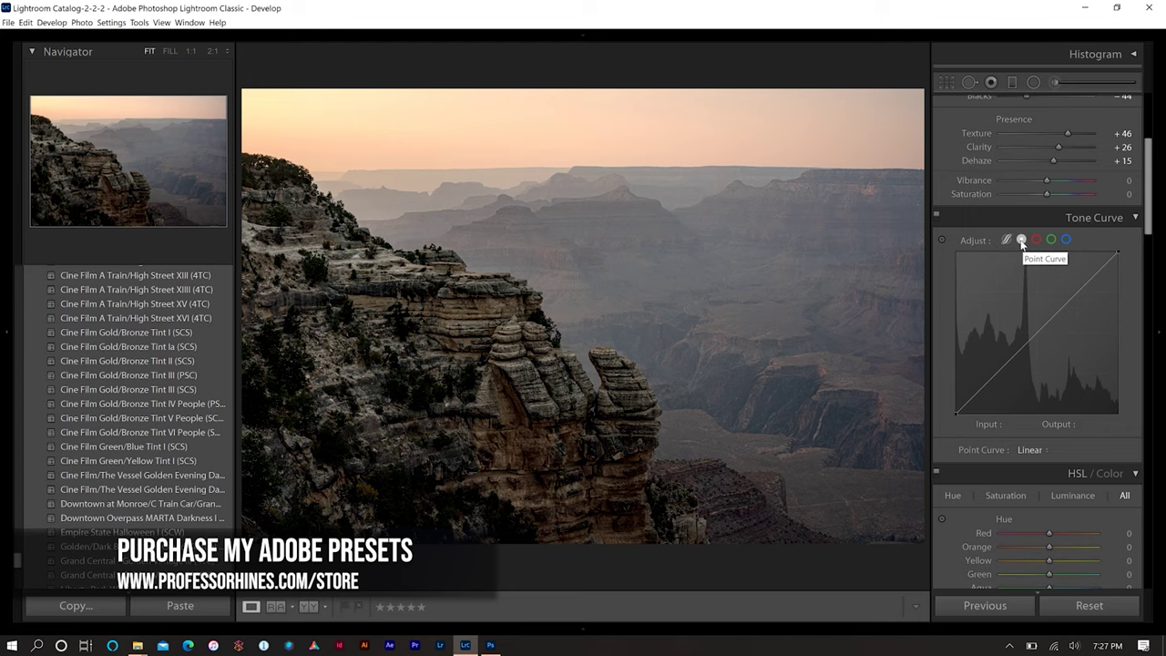
# Apply the Street Curve preset, then raise the parametric curve's Shadows region to +55.
pyautogui.click(1041, 450)
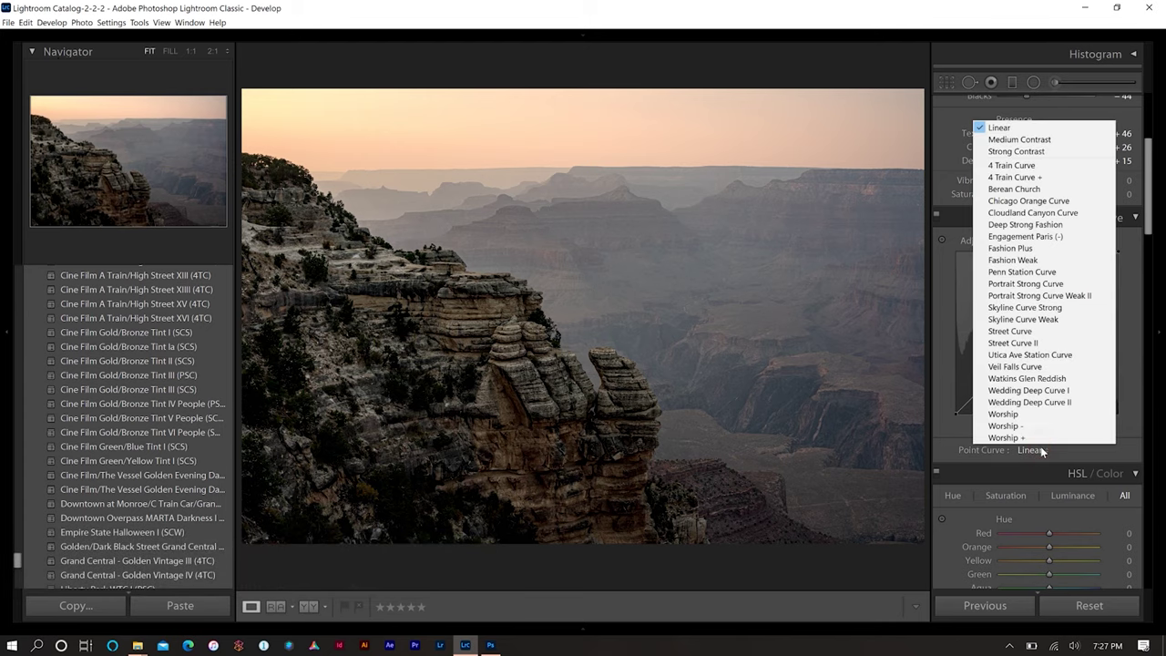
pyautogui.click(1021, 331)
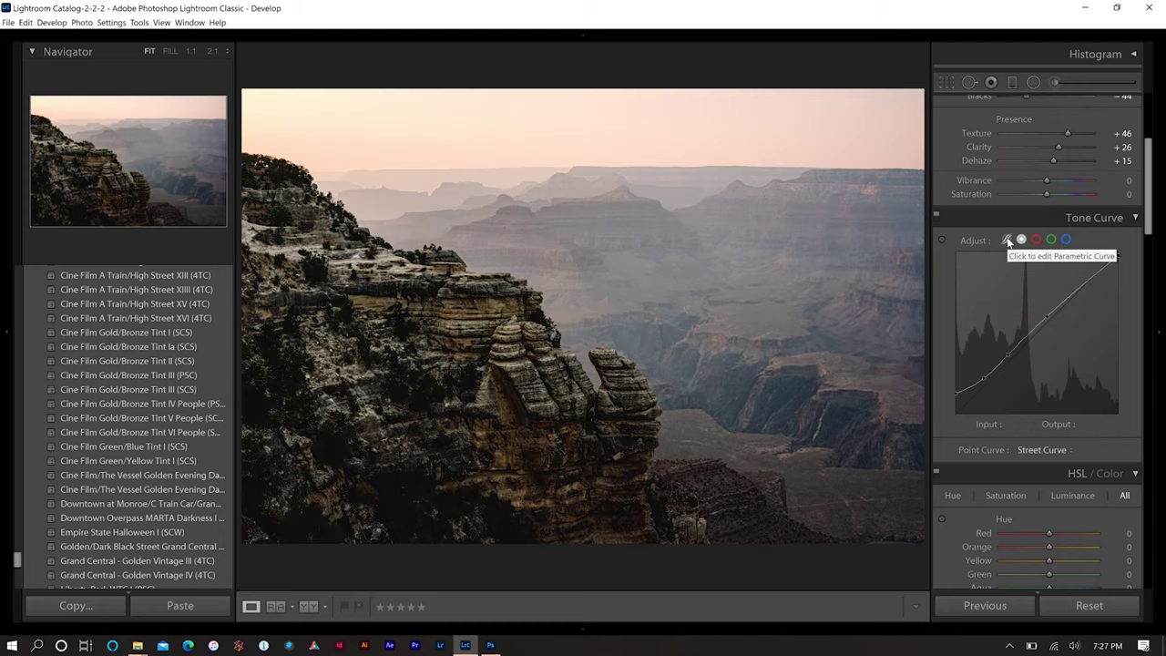
pyautogui.click(1008, 241)
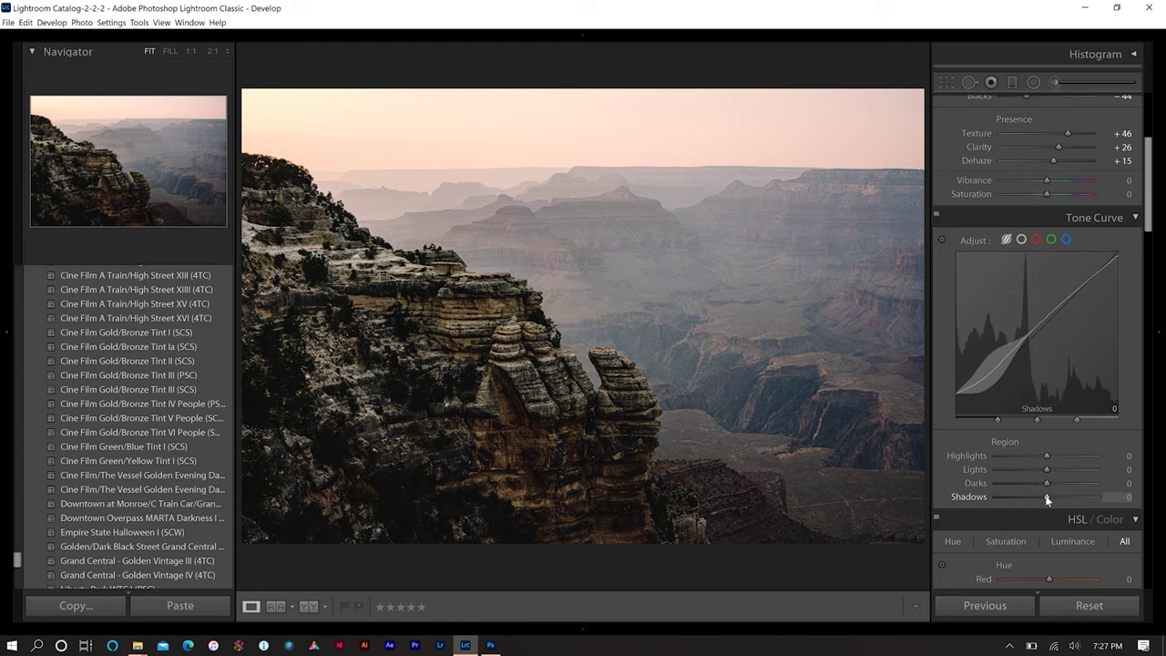
pyautogui.moveTo(1047, 497); pyautogui.dragTo(1073, 494)
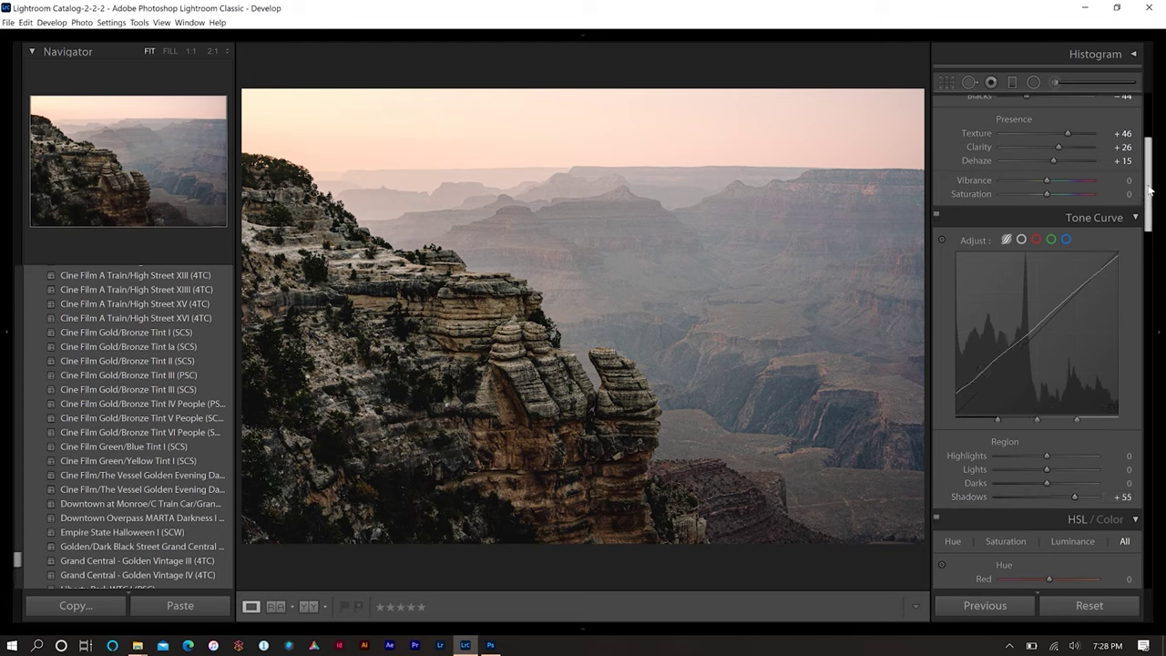
# Shift the Red hue to +15 and settle the Yellow hue at -78.
pyautogui.moveTo(1150, 188); pyautogui.dragTo(1151, 264)
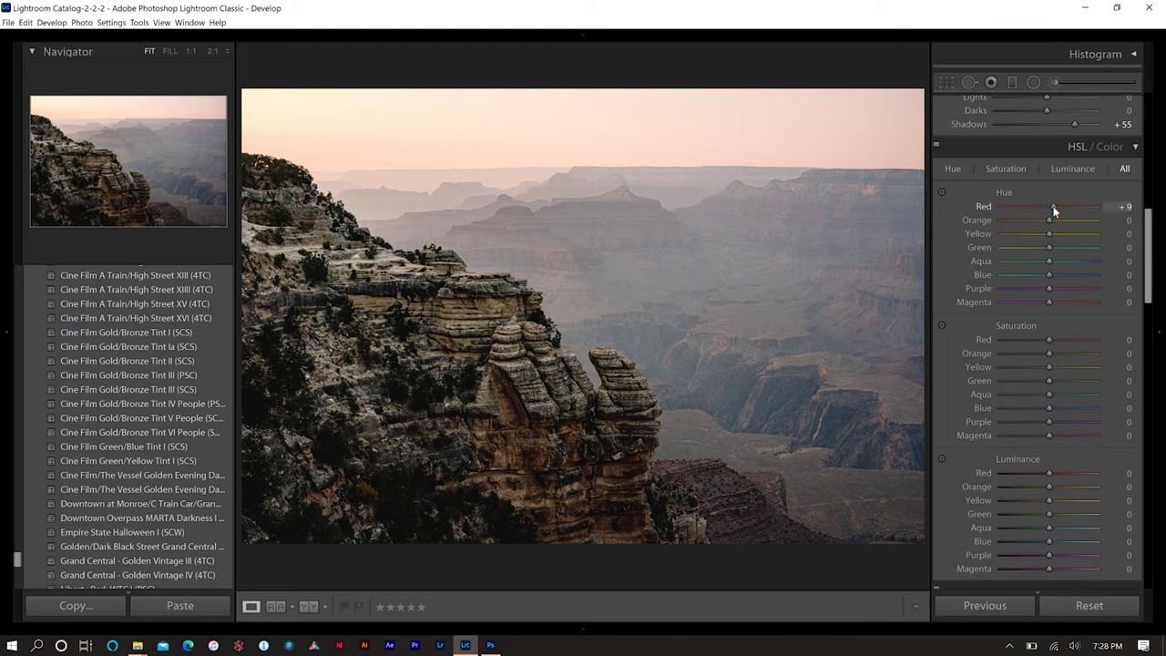
pyautogui.moveTo(1053, 206); pyautogui.dragTo(1056, 206)
pyautogui.moveTo(1049, 234); pyautogui.dragTo(1022, 233)
pyautogui.moveTo(1020, 233); pyautogui.dragTo(994, 234)
pyautogui.moveTo(1097, 236); pyautogui.dragTo(1107, 235)
pyautogui.moveTo(1045, 233); pyautogui.dragTo(1015, 233)
pyautogui.moveTo(1014, 233); pyautogui.dragTo(1011, 235)
# Set the Green hue to +12, Aqua -24, Purple +7 and Magenta +24.
pyautogui.moveTo(1049, 247)
pyautogui.mouseDown()
pyautogui.moveTo(968, 256)
pyautogui.moveTo(1162, 254)
pyautogui.moveTo(1044, 253)
pyautogui.mouseUp()
pyautogui.moveTo(1048, 246); pyautogui.dragTo(1054, 245)
pyautogui.moveTo(1049, 263); pyautogui.dragTo(1050, 265)
pyautogui.click(1050, 262)
pyautogui.moveTo(1047, 258); pyautogui.dragTo(1037, 259)
pyautogui.moveTo(1050, 302)
pyautogui.mouseDown()
pyautogui.moveTo(1063, 302)
pyautogui.moveTo(1053, 288)
pyautogui.mouseUp()
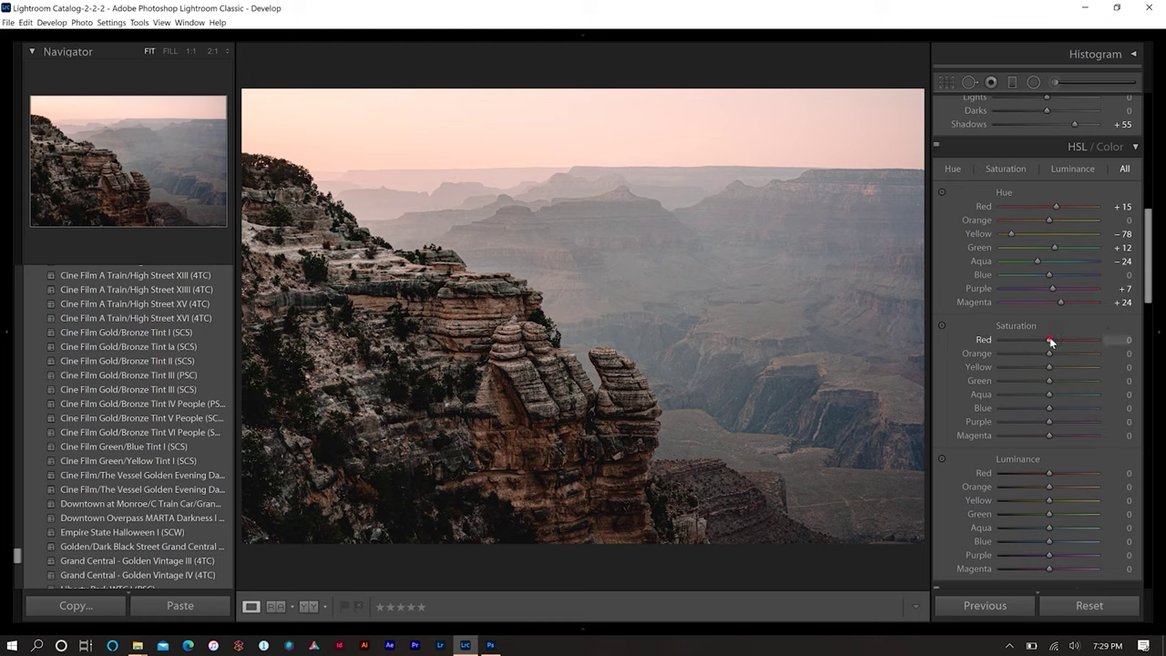
# Set HSL saturation to Red +26 and Yellow -87, with Green through Magenta at -100.
pyautogui.moveTo(1051, 341); pyautogui.dragTo(1062, 344)
pyautogui.moveTo(1049, 367); pyautogui.dragTo(969, 370)
pyautogui.moveTo(1000, 367); pyautogui.dragTo(998, 436)
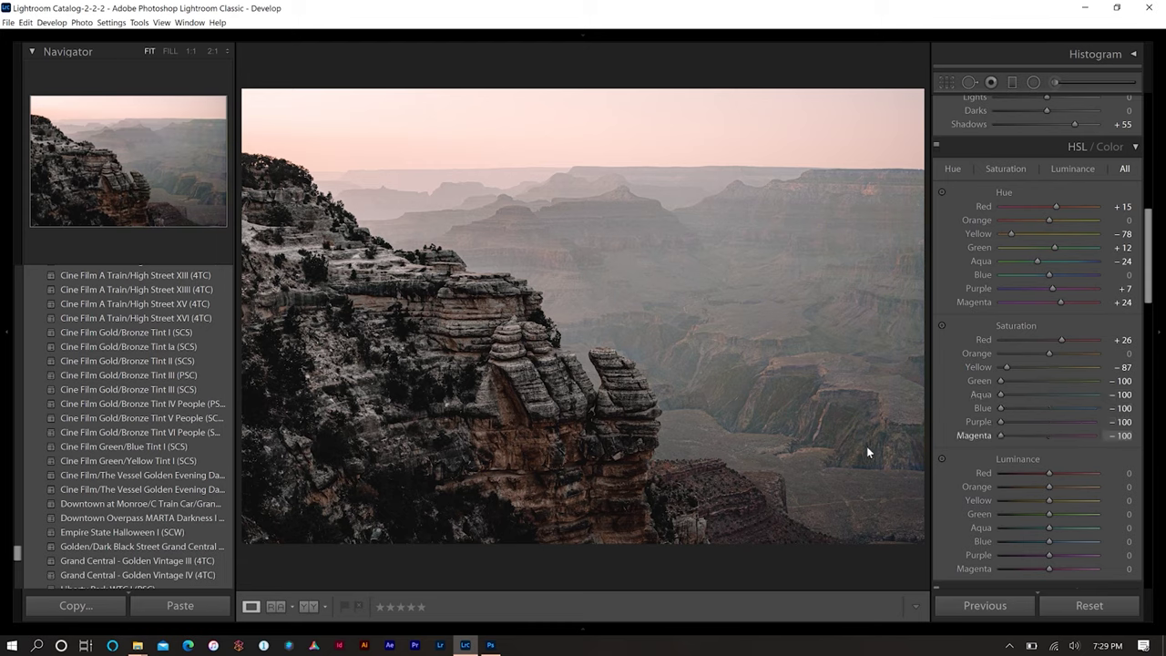
pyautogui.moveTo(1148, 246); pyautogui.dragTo(1149, 273)
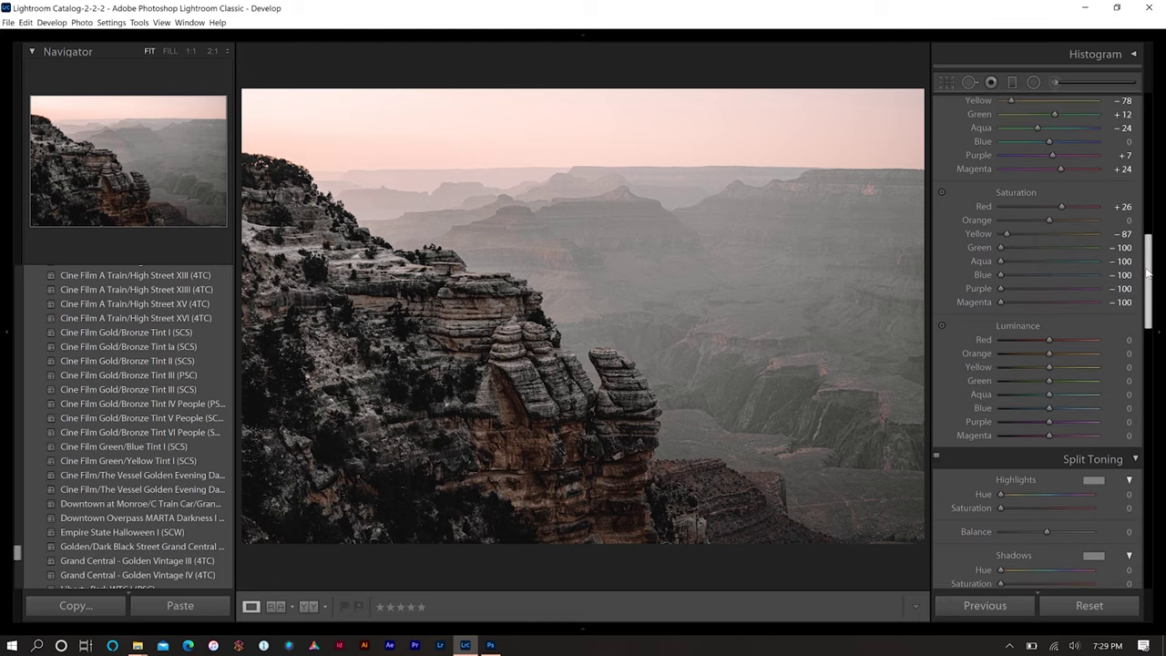
# Set HSL luminance Orange +54, Yellow +32, Green +10, Aqua +54, Blue +42, Purple -14.
pyautogui.moveTo(1050, 354); pyautogui.dragTo(1043, 424)
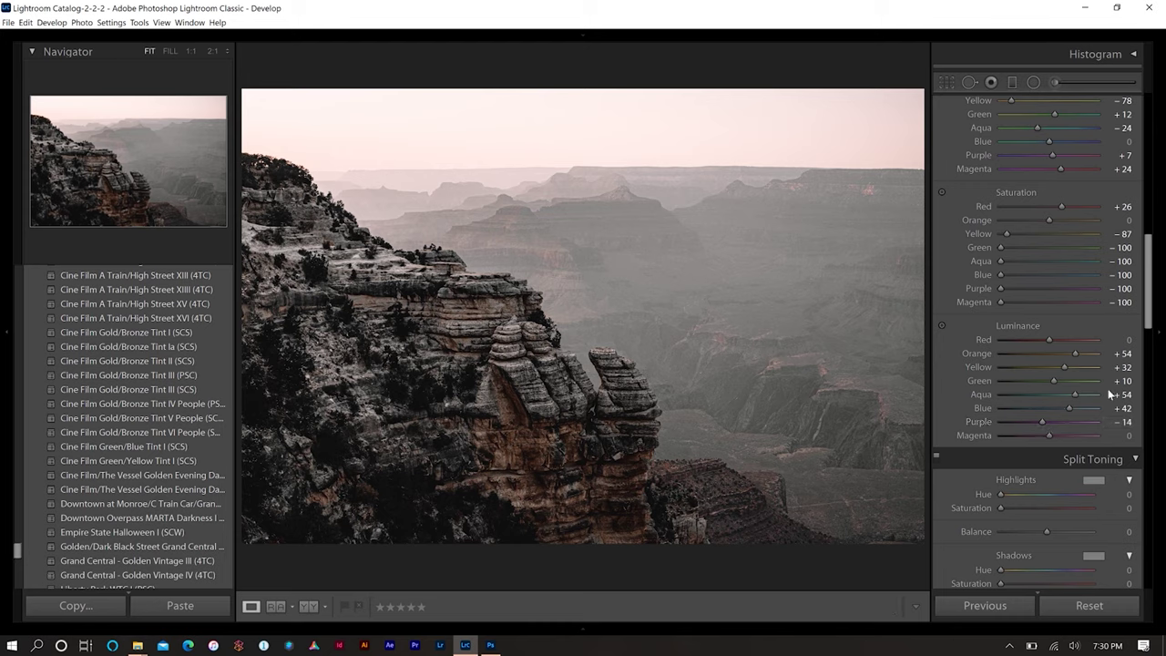
pyautogui.moveTo(1150, 316); pyautogui.dragTo(1150, 346)
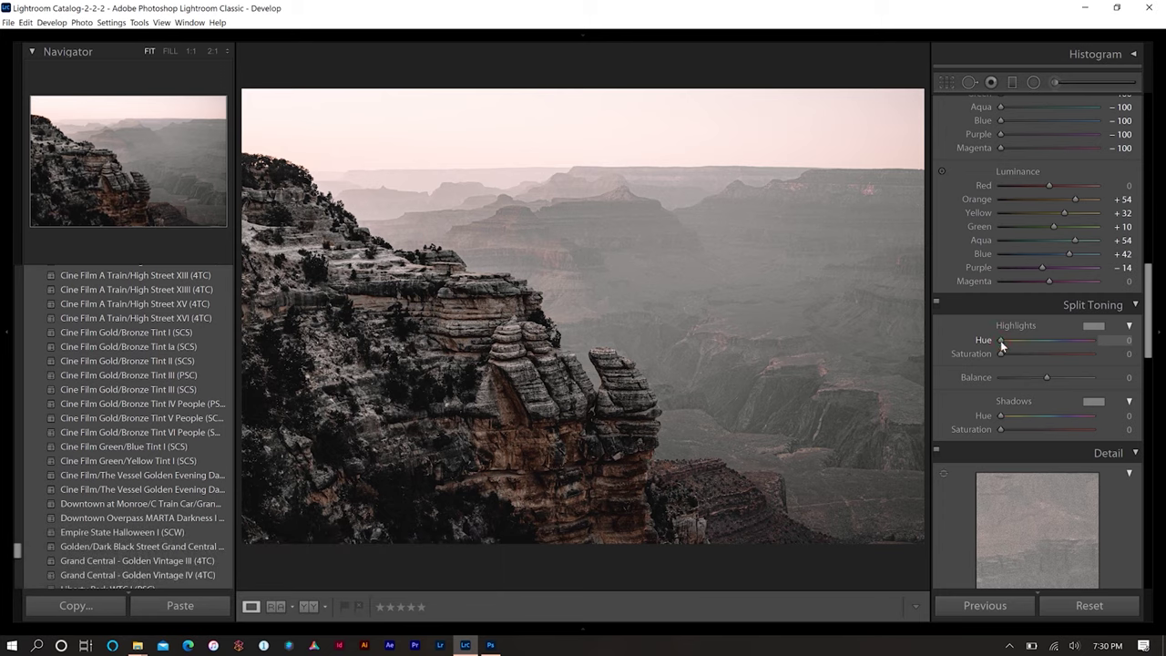
# Split-tone highlights and shadows at Hue 45, with saturation 10 and 7 respectively.
pyautogui.moveTo(1000, 341); pyautogui.dragTo(1012, 341)
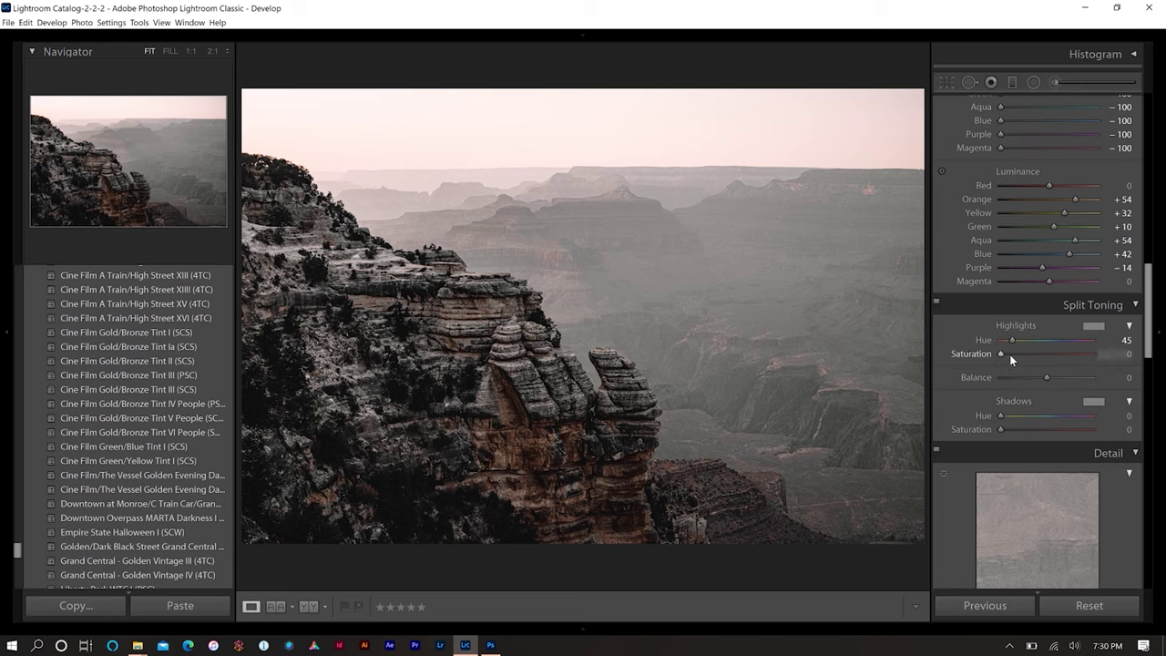
pyautogui.moveTo(1013, 356); pyautogui.dragTo(1137, 362)
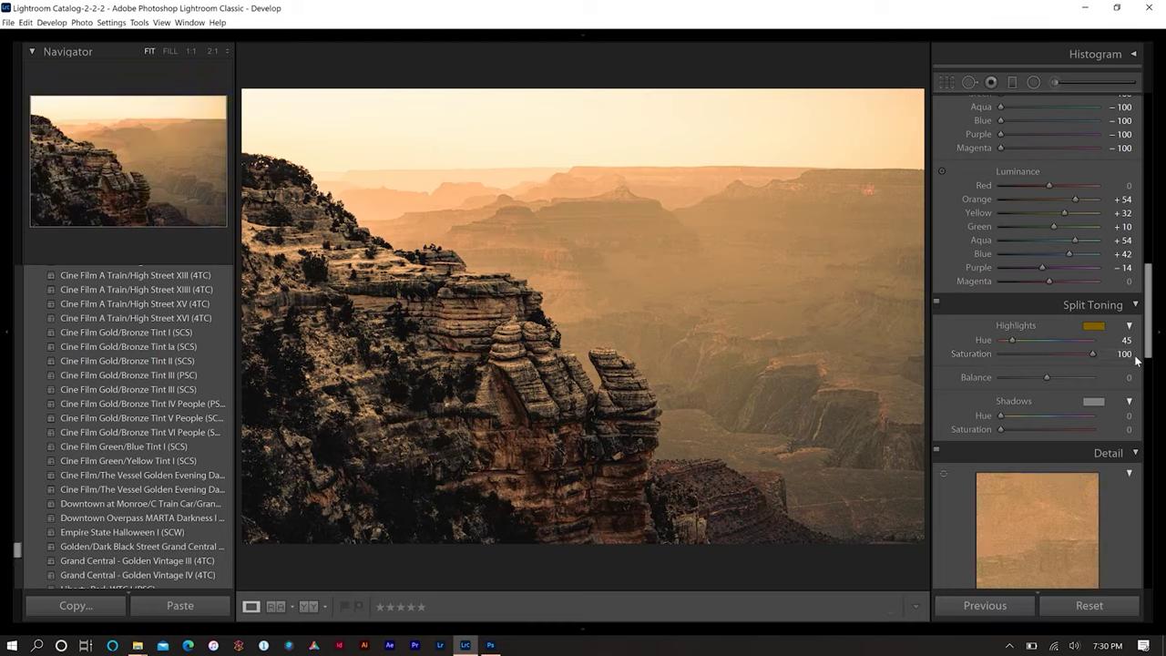
pyautogui.moveTo(1093, 354); pyautogui.dragTo(1014, 356)
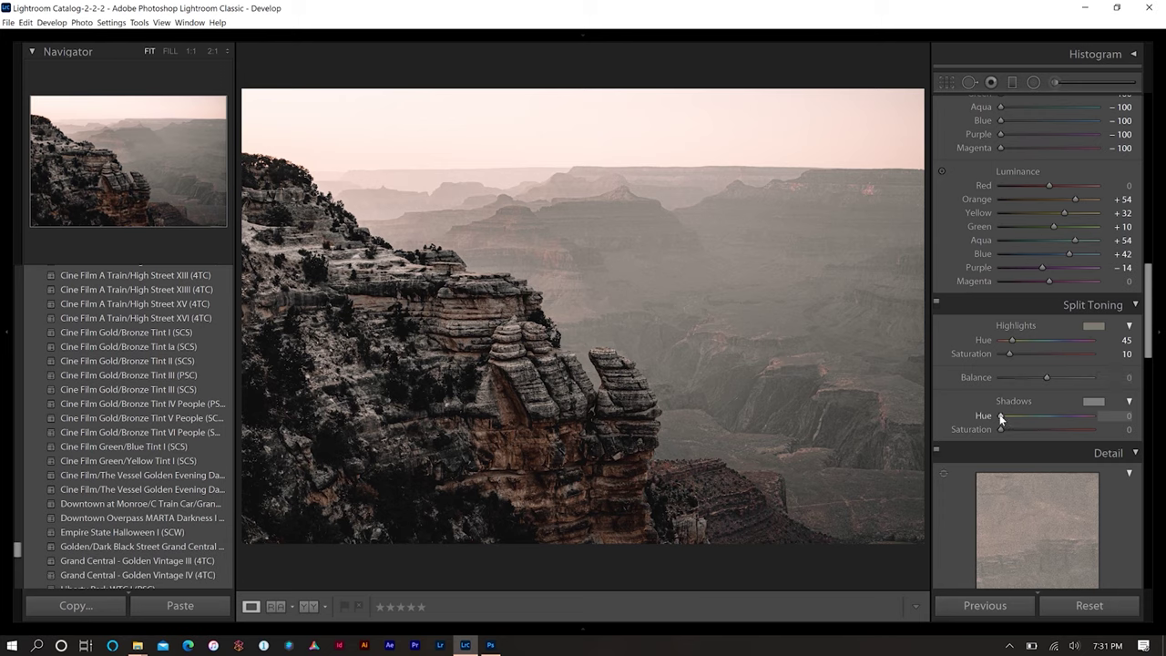
pyautogui.moveTo(1001, 418)
pyautogui.mouseDown()
pyautogui.moveTo(1010, 415)
pyautogui.moveTo(1007, 428)
pyautogui.mouseUp()
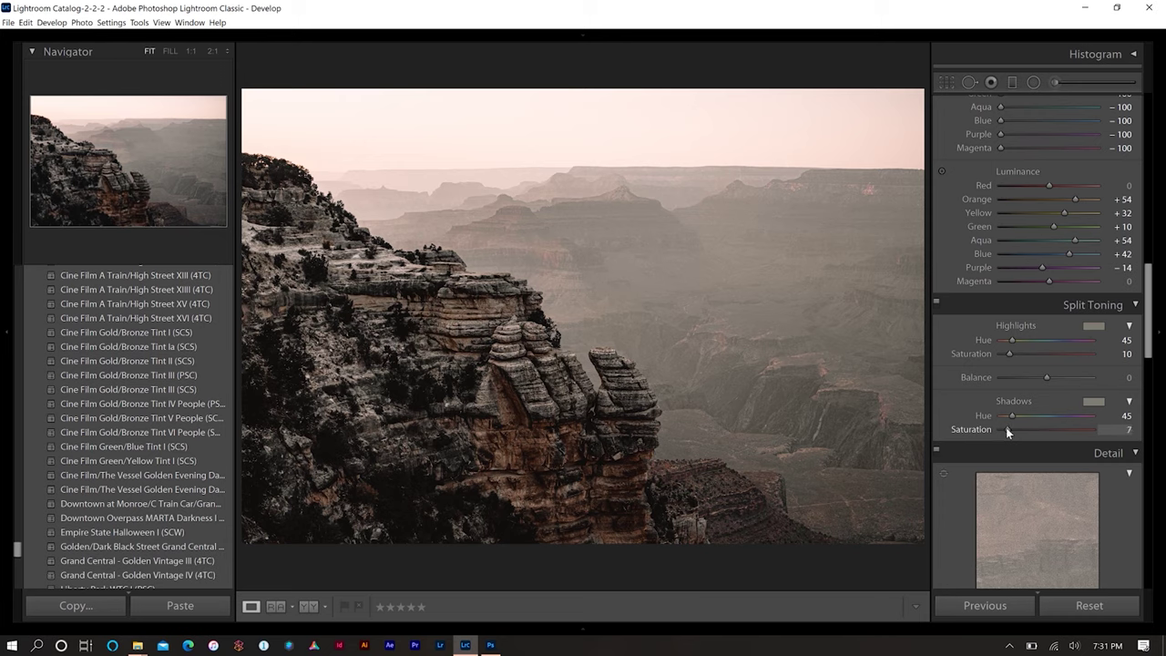
pyautogui.moveTo(1147, 314); pyautogui.dragTo(1148, 367)
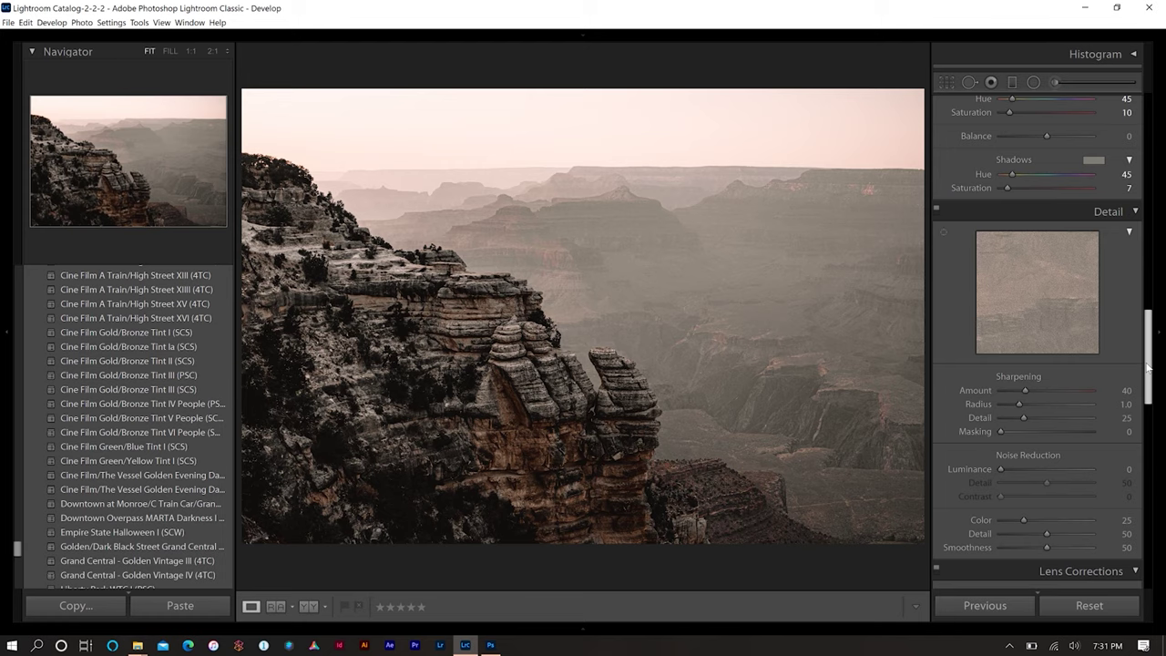
# Inspect the rock pinnacle at 1:1 zoom to judge the current sharpening.
pyautogui.moveTo(1148, 367); pyautogui.dragTo(1147, 377)
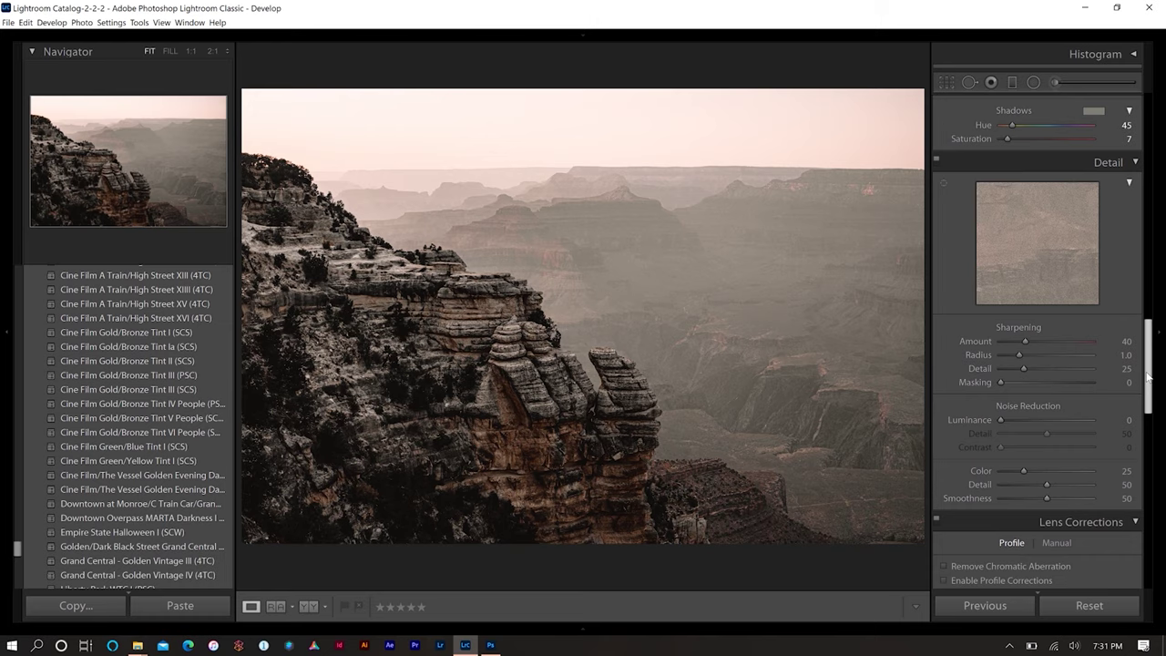
pyautogui.click(616, 372)
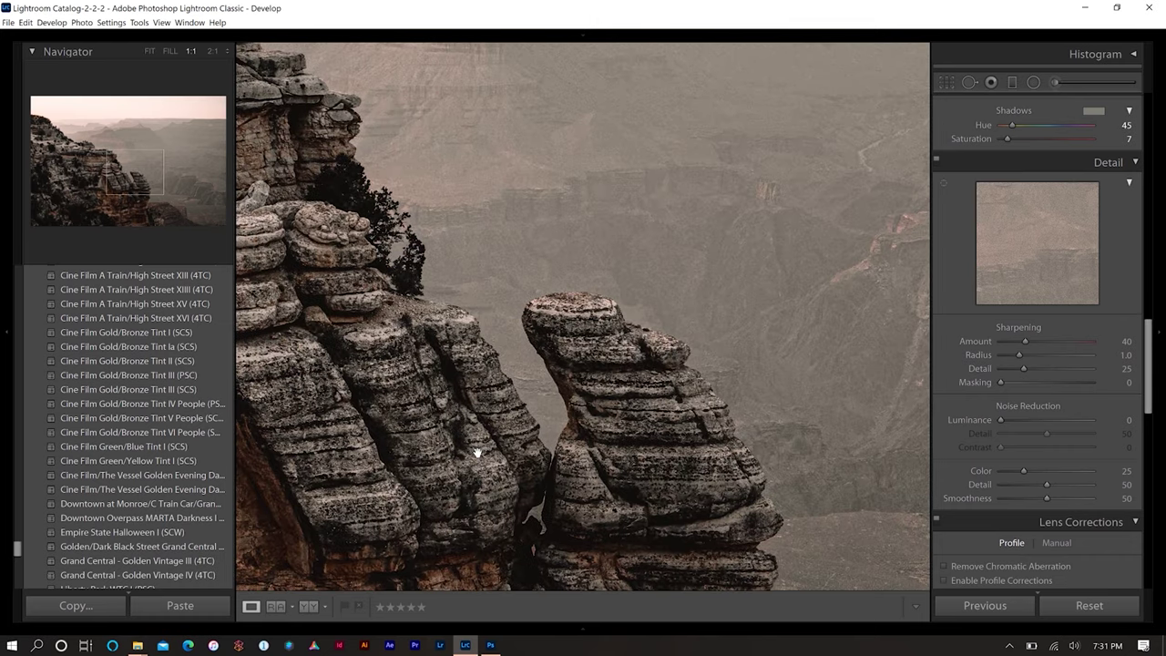
pyautogui.hscroll(-5, 511, 415)
pyautogui.scroll(10, 499, 273)
pyautogui.hscroll(-5, 500, 272)
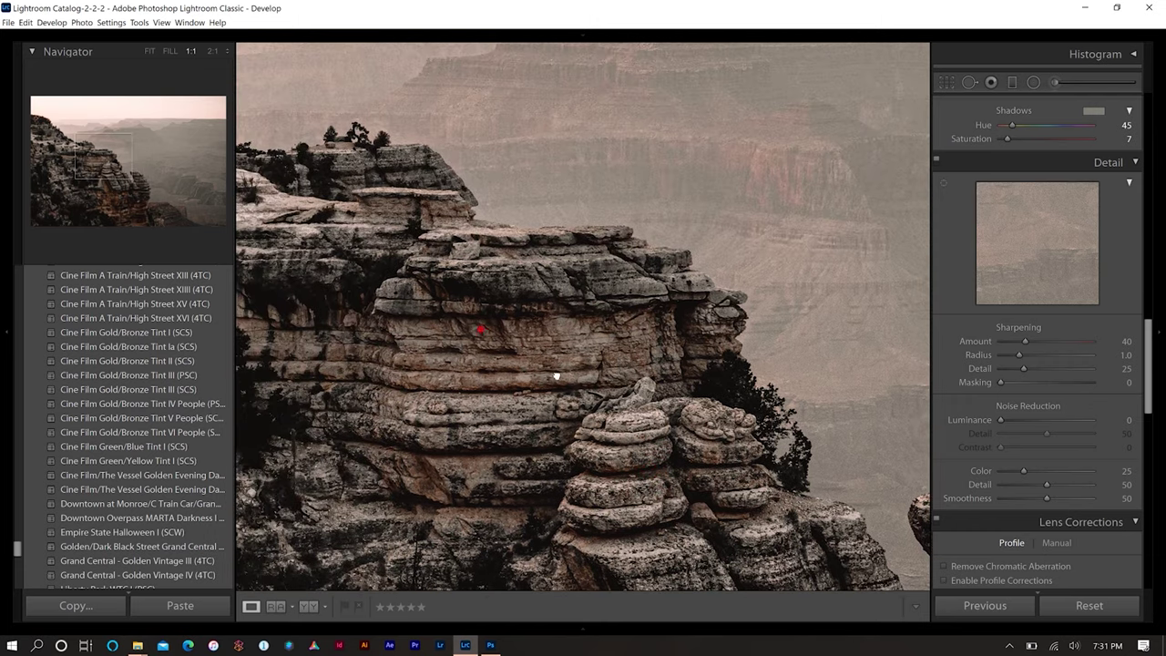
pyautogui.scroll(-5, 509, 351)
pyautogui.scroll(5, 509, 352)
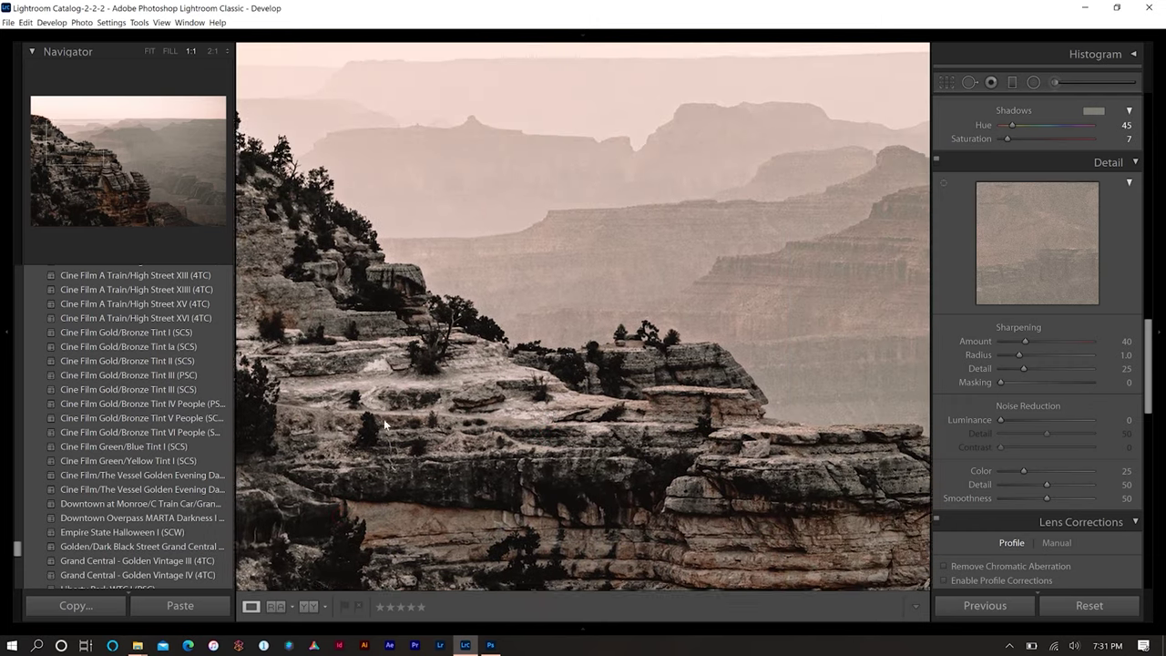
pyautogui.hscroll(5, 652, 361)
pyautogui.click(698, 339)
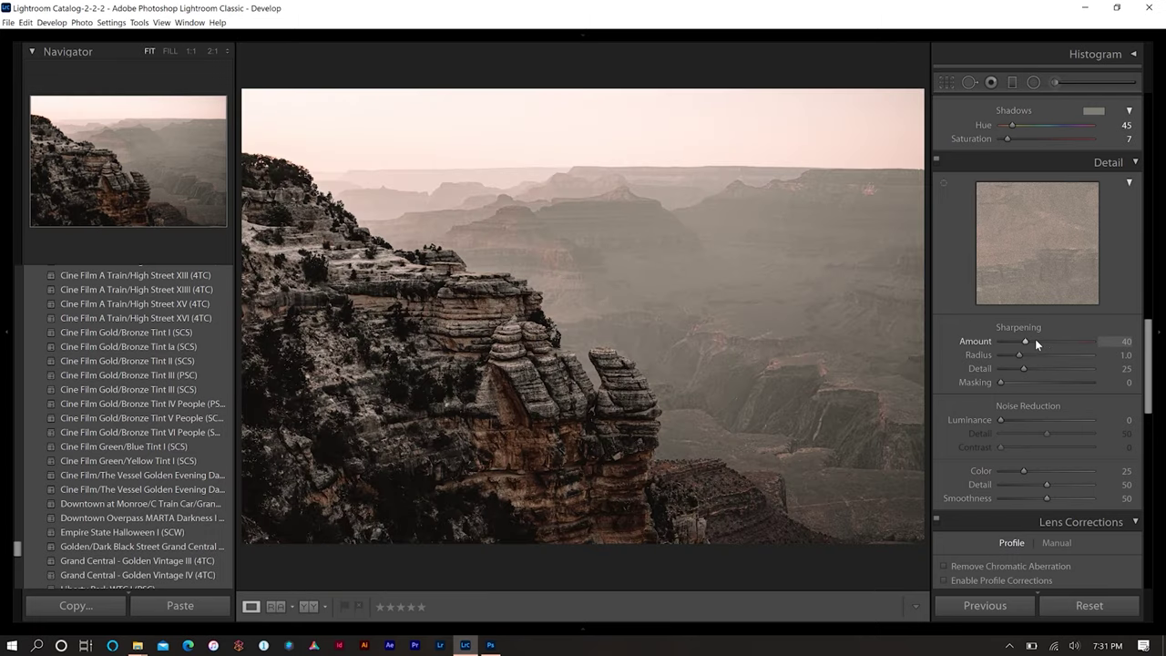
# Raise sharpening Amount to 75 and Masking to 44, checking the rock detail at 1:1.
pyautogui.moveTo(1036, 339); pyautogui.dragTo(1043, 342)
pyautogui.moveTo(1045, 344); pyautogui.dragTo(1046, 343)
pyautogui.moveTo(1002, 384); pyautogui.dragTo(1042, 389)
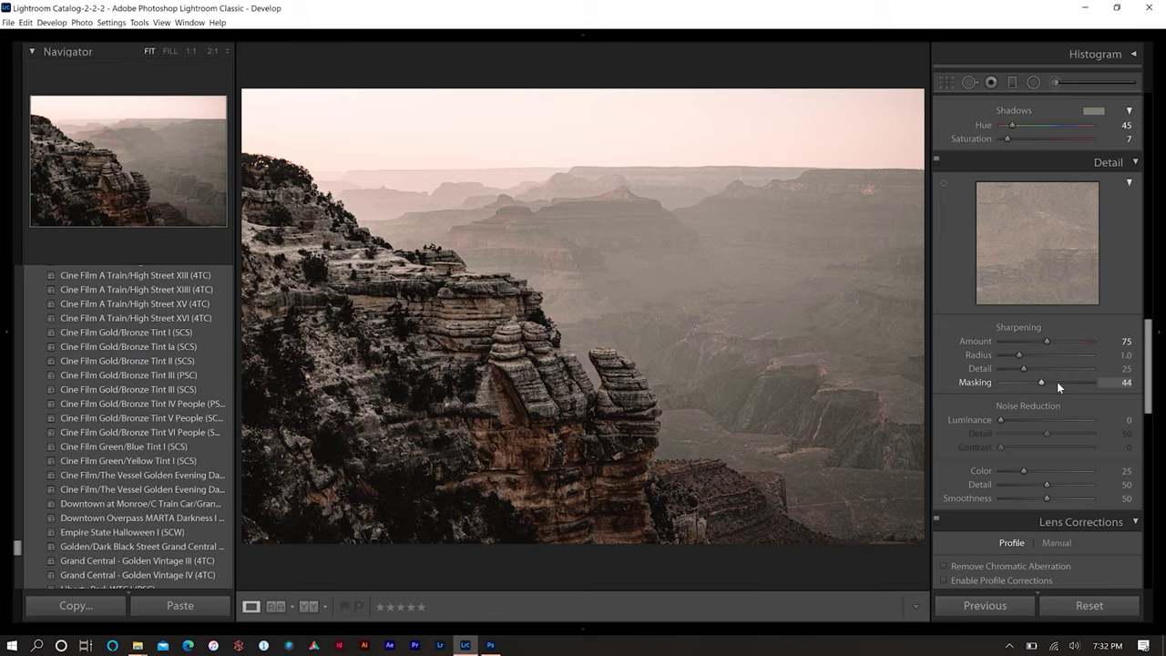
pyautogui.click(626, 390)
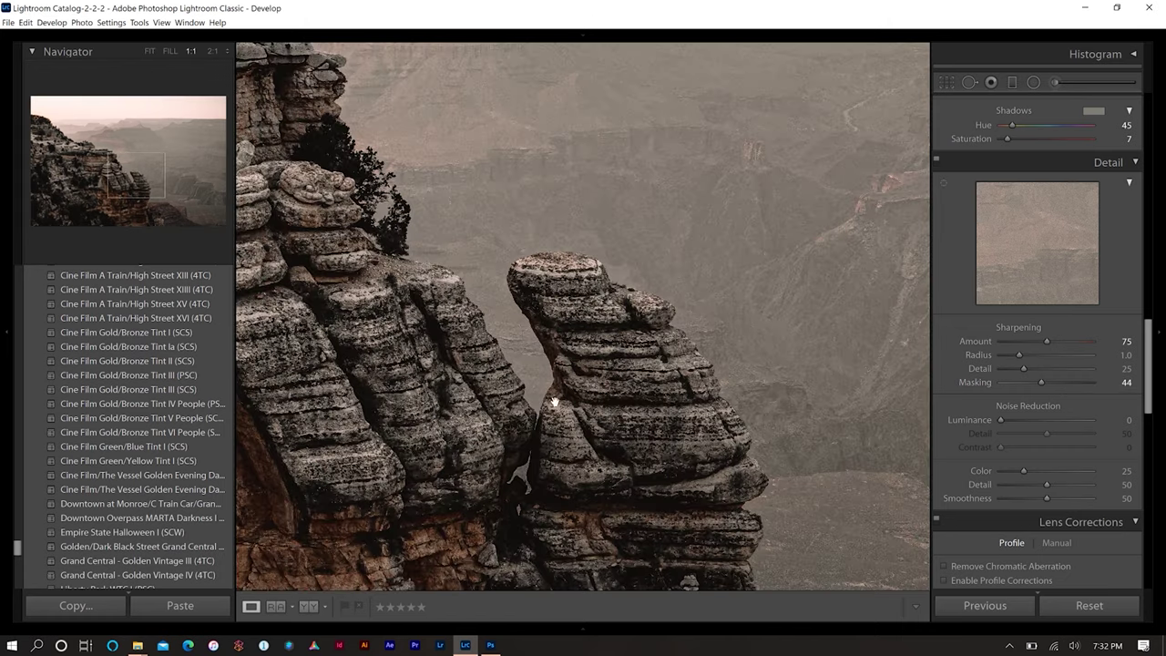
pyautogui.click(698, 219)
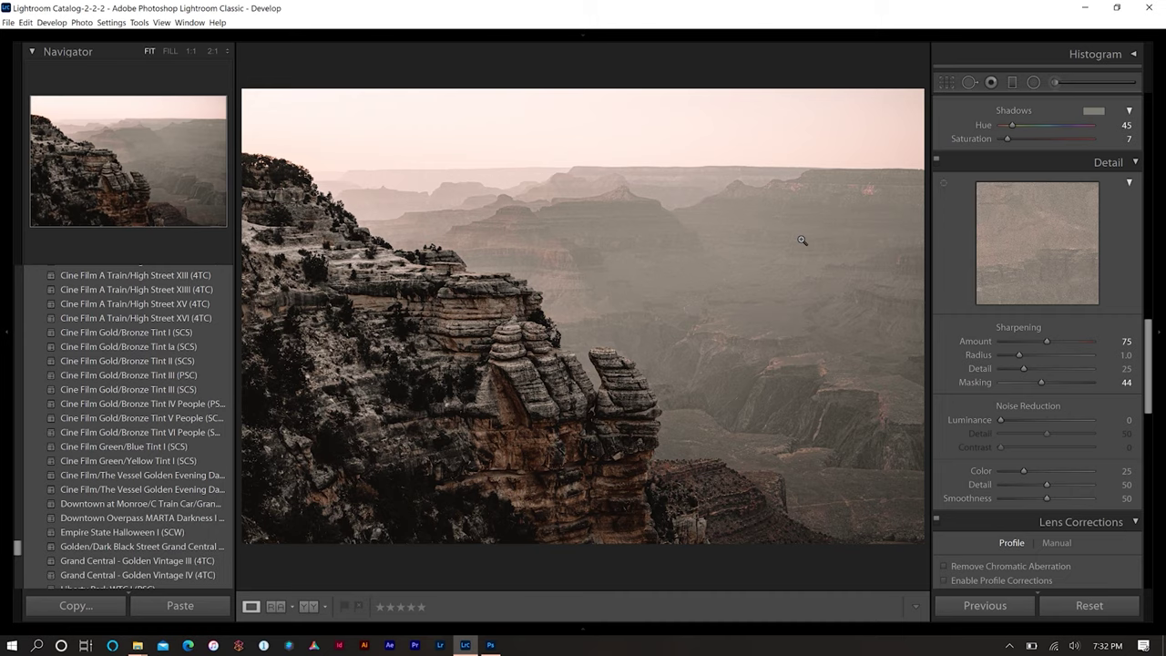
pyautogui.click(461, 331)
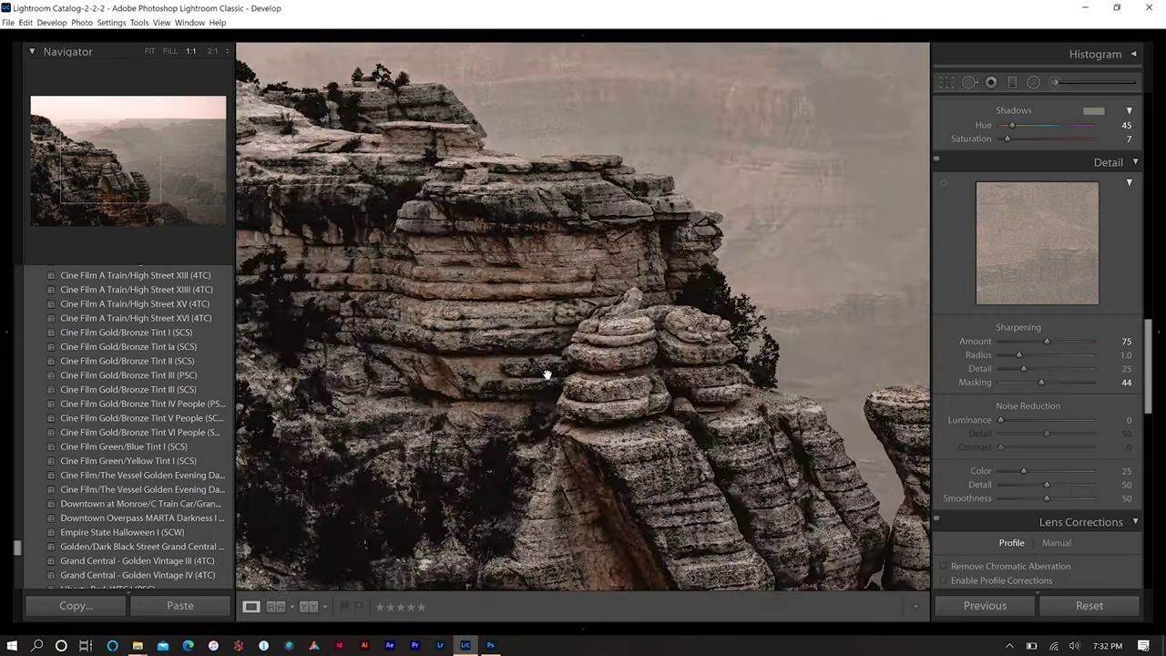
pyautogui.moveTo(547, 374); pyautogui.dragTo(536, 317)
pyautogui.click(538, 318)
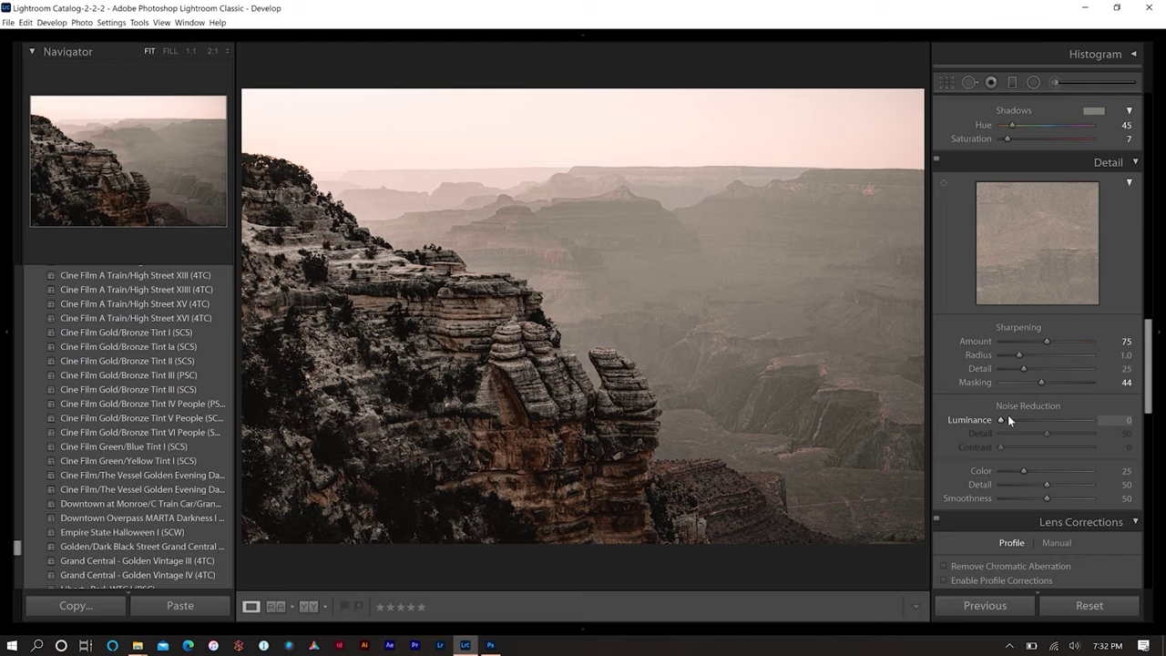
# Add luminance noise reduction of 25 and enable profile corrections using the Zeiss Loxia Planar T* 2/50 profile.
pyautogui.moveTo(1008, 419); pyautogui.dragTo(1019, 421)
pyautogui.moveTo(1021, 422); pyautogui.dragTo(1024, 423)
pyautogui.scroll(-3, 1107, 410)
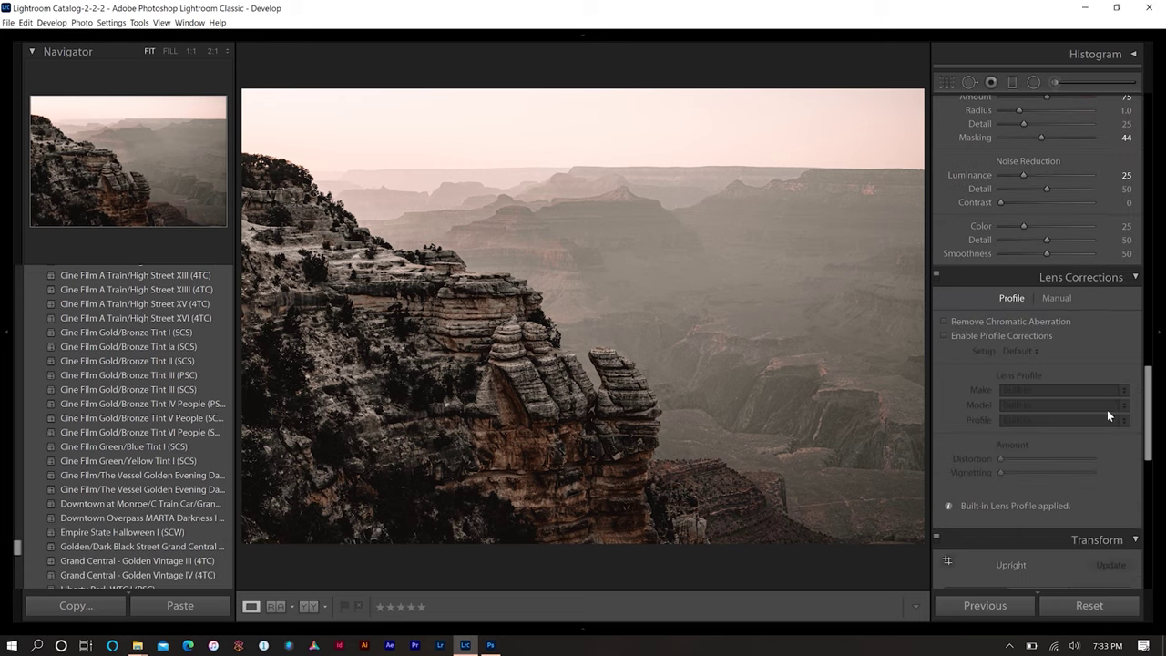
pyautogui.click(1037, 335)
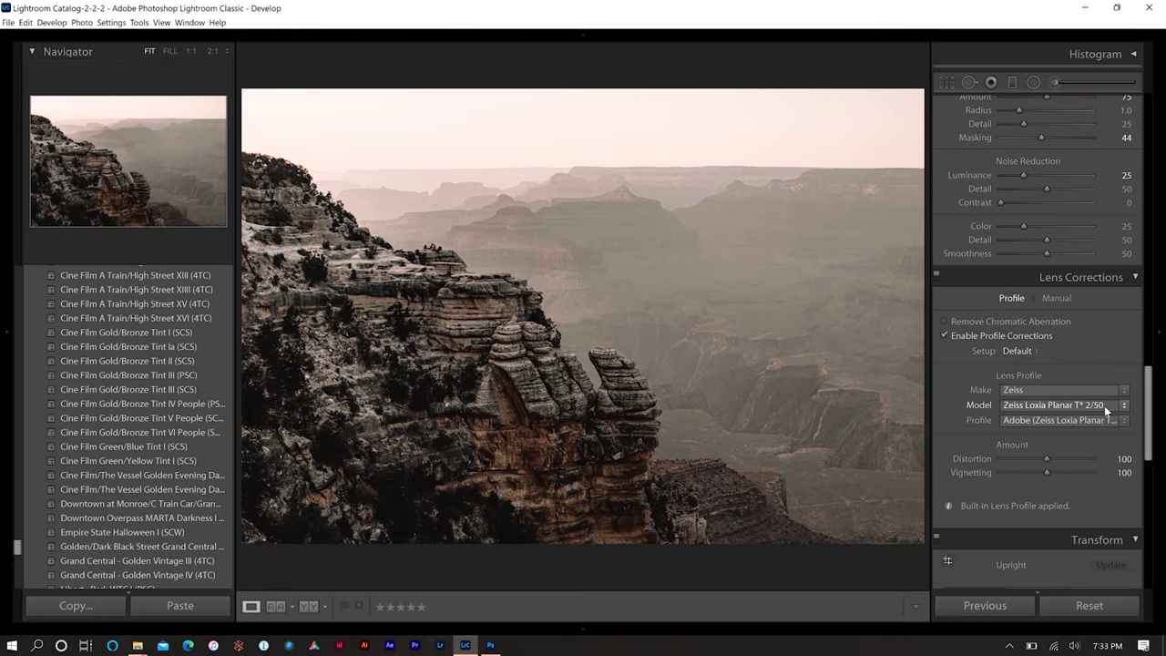
pyautogui.moveTo(1148, 397); pyautogui.dragTo(1150, 494)
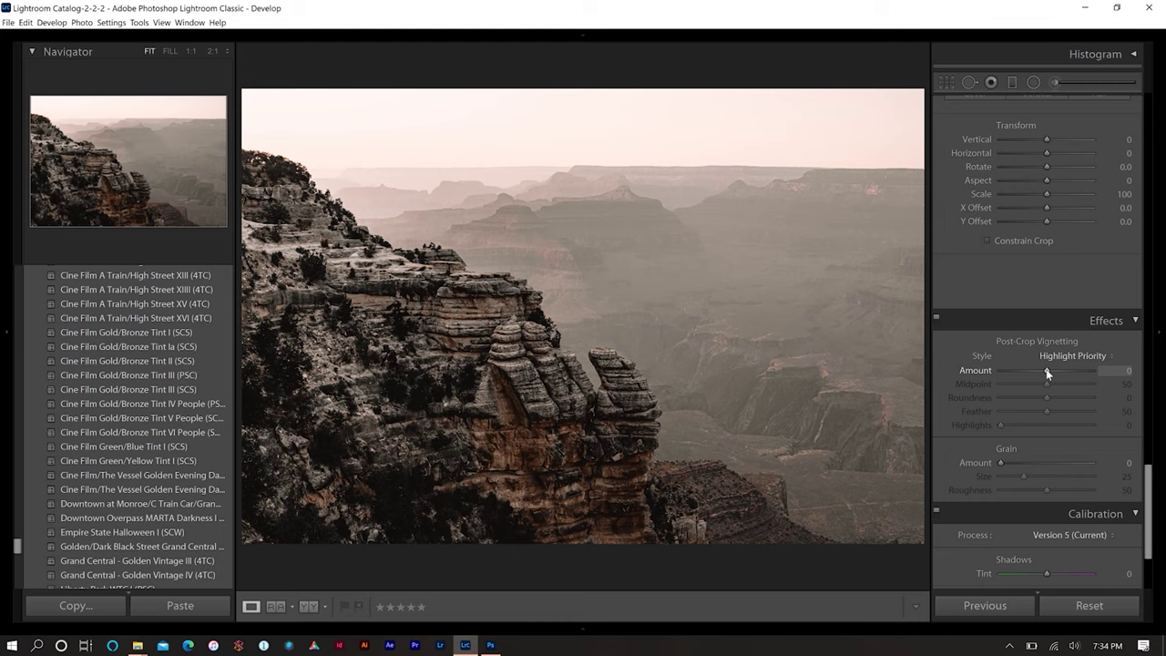
# Add a post-crop vignette: Amount -13, Midpoint 0, Roundness +47, Feather 100, Highlights 100.
pyautogui.moveTo(1047, 372); pyautogui.dragTo(1038, 369)
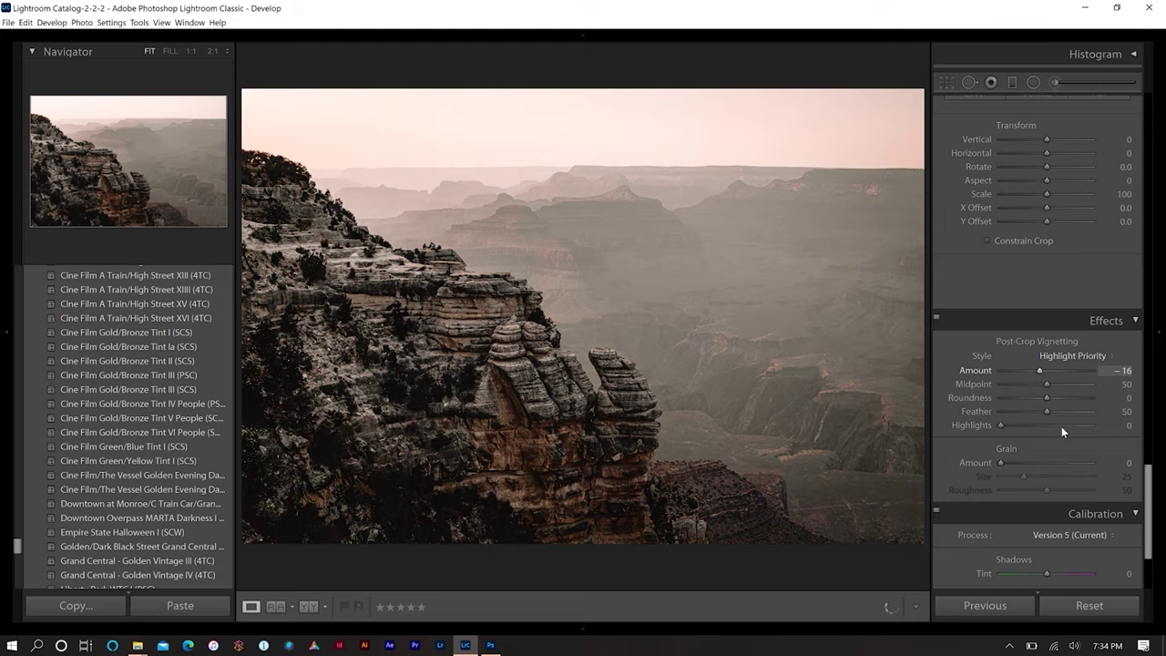
pyautogui.moveTo(1046, 384); pyautogui.dragTo(961, 386)
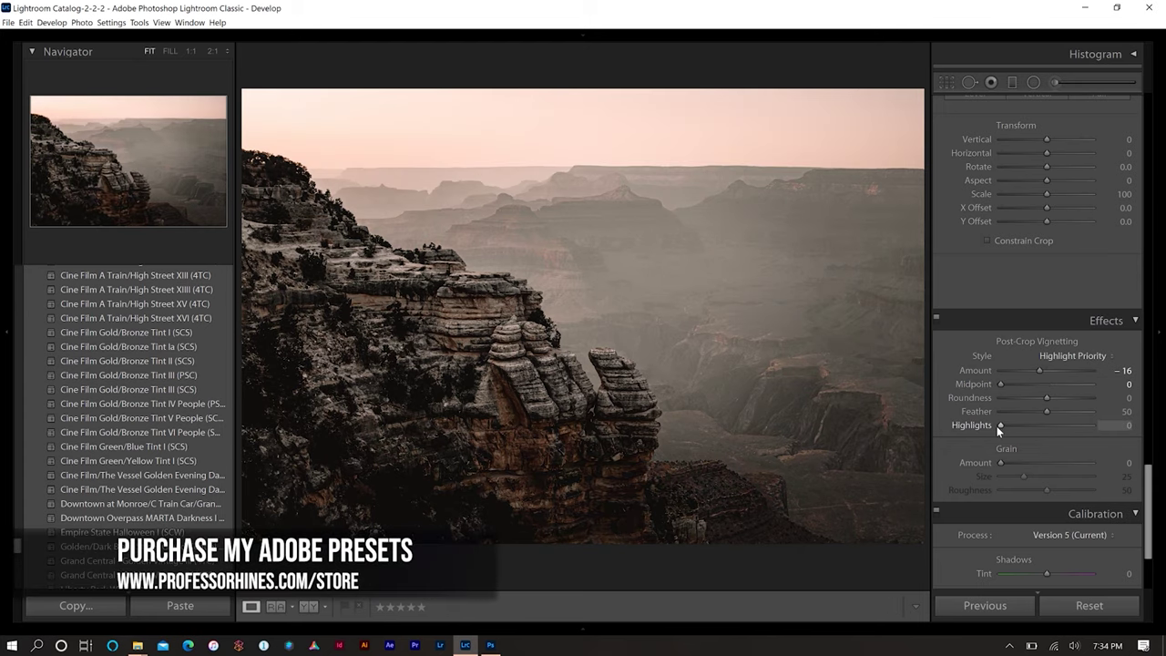
pyautogui.moveTo(998, 425); pyautogui.dragTo(1138, 427)
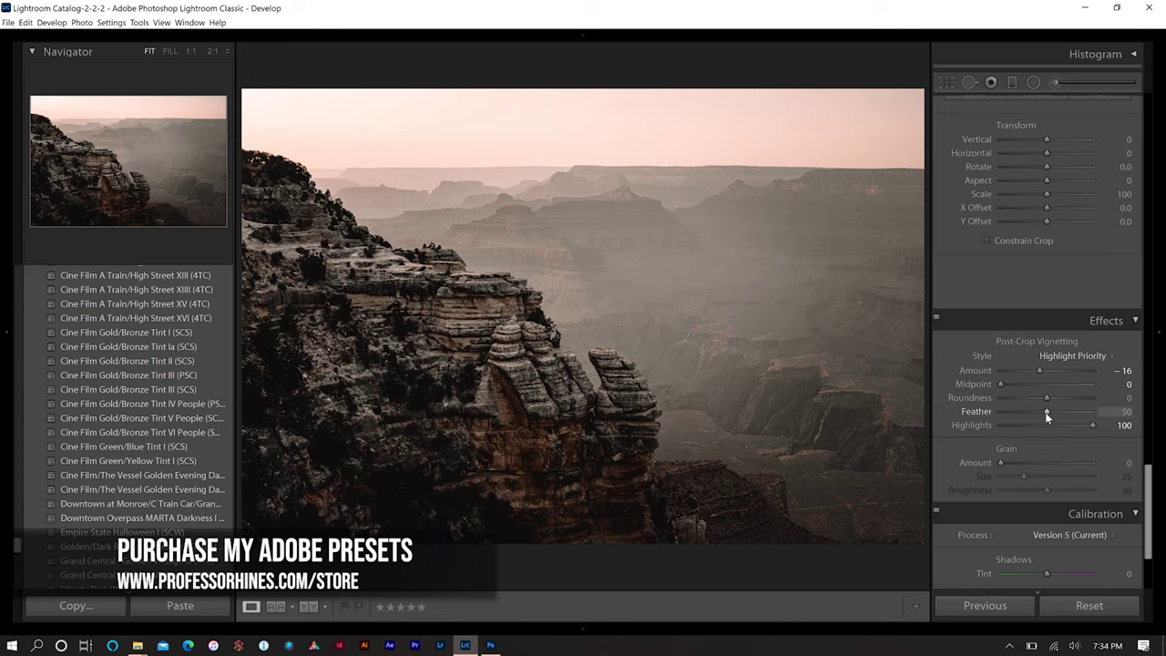
pyautogui.moveTo(1047, 414); pyautogui.dragTo(1150, 417)
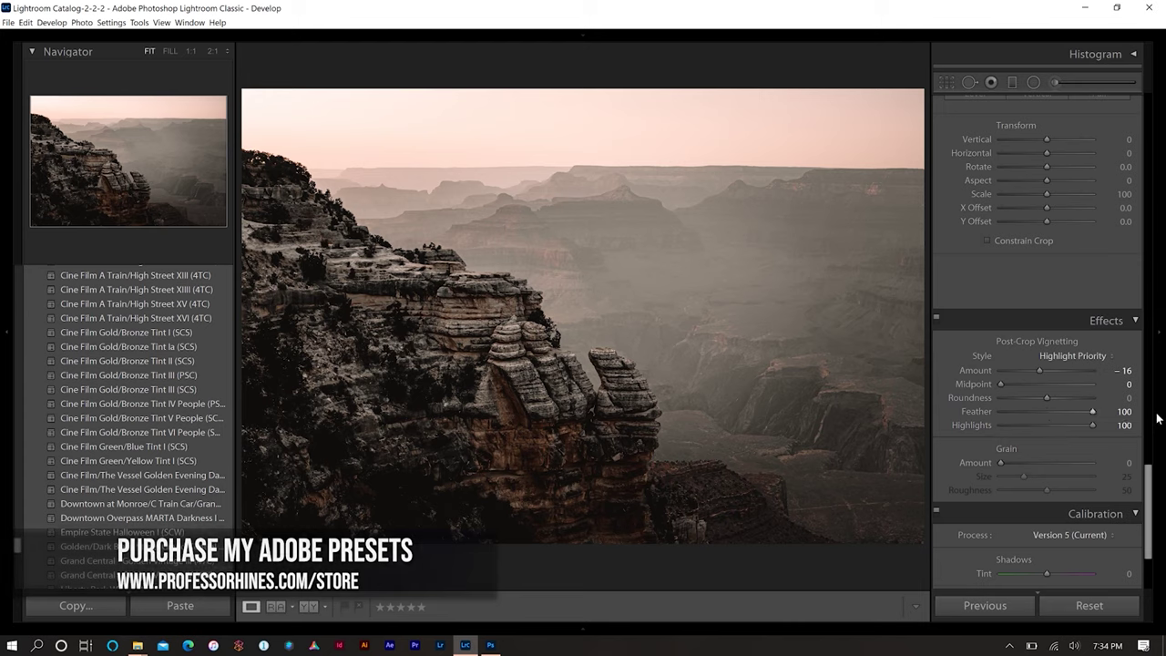
pyautogui.moveTo(1050, 399); pyautogui.dragTo(1066, 398)
pyautogui.scroll(-3, 1139, 524)
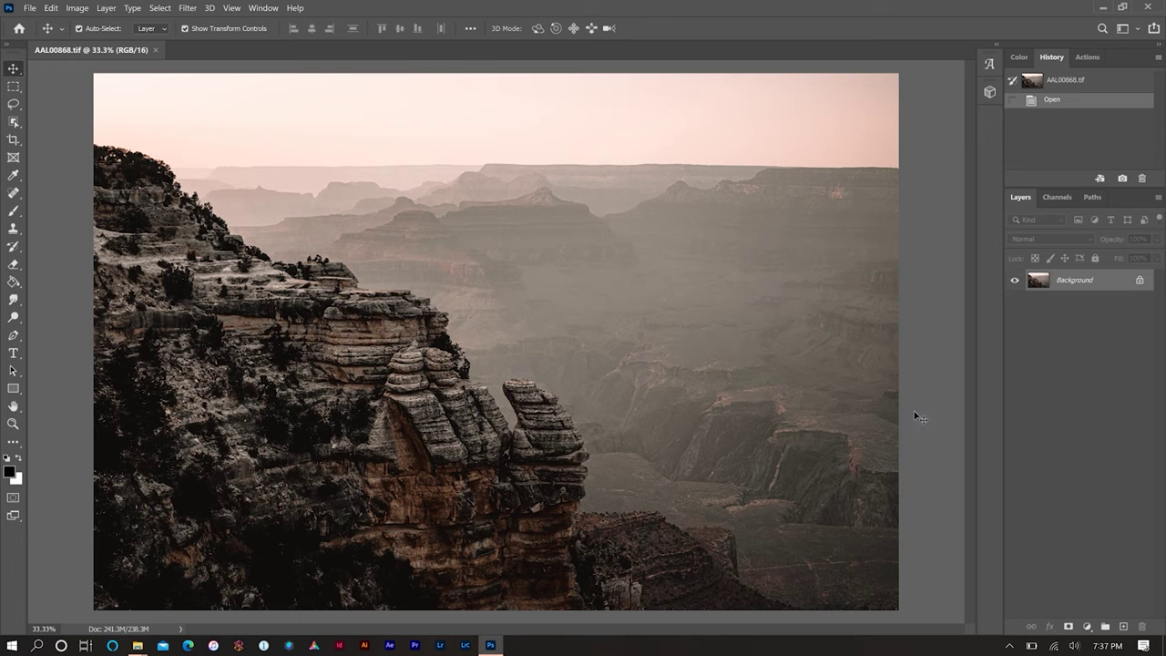
# In Photoshop, open the Image > Adjustments submenu for the canyon photo.
pyautogui.click(78, 8)
pyautogui.moveTo(112, 40)
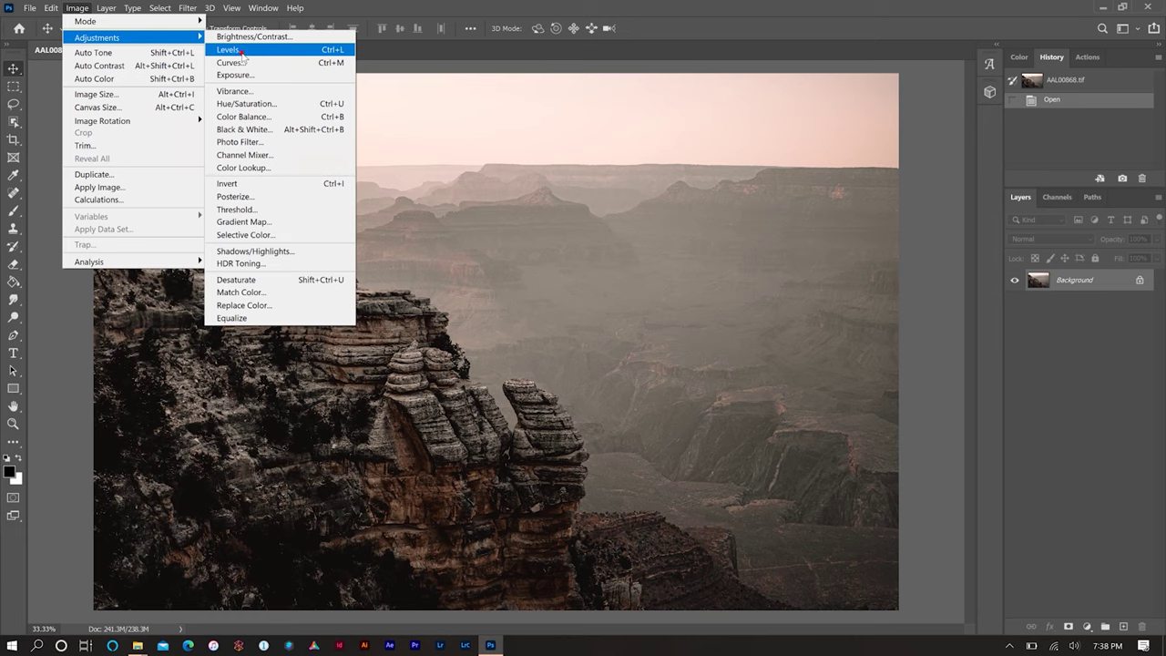
# Apply Levels using the Custom 7s preset (input 3, 1.03, 245; output 0–250).
pyautogui.click(230, 50)
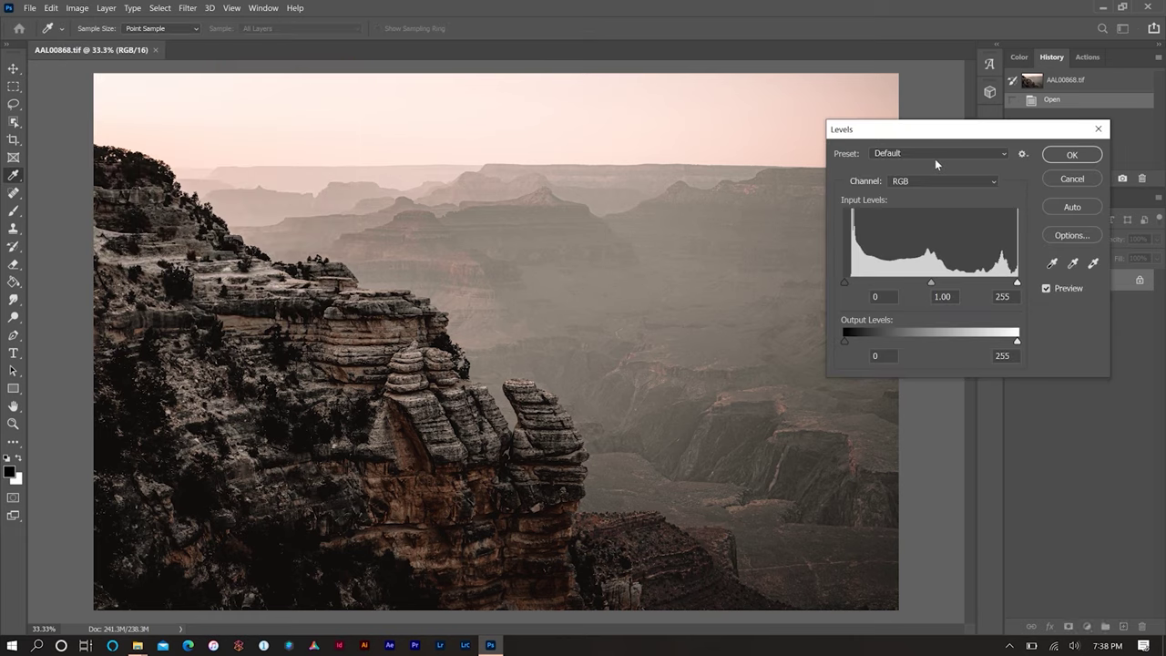
pyautogui.click(935, 153)
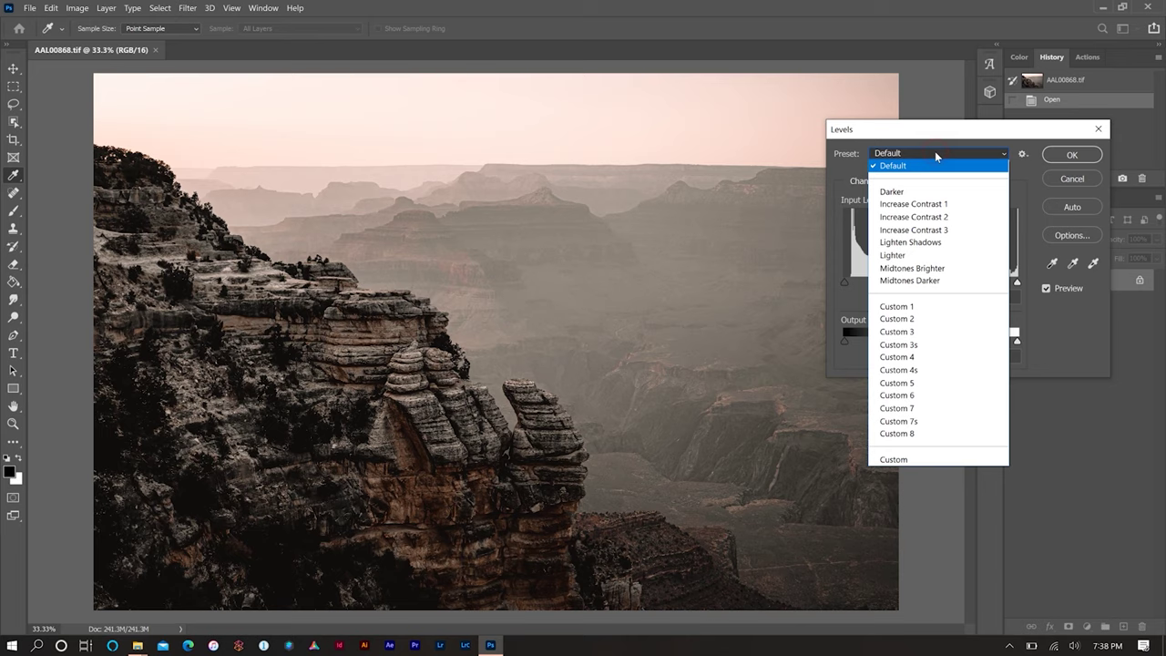
pyautogui.click(912, 409)
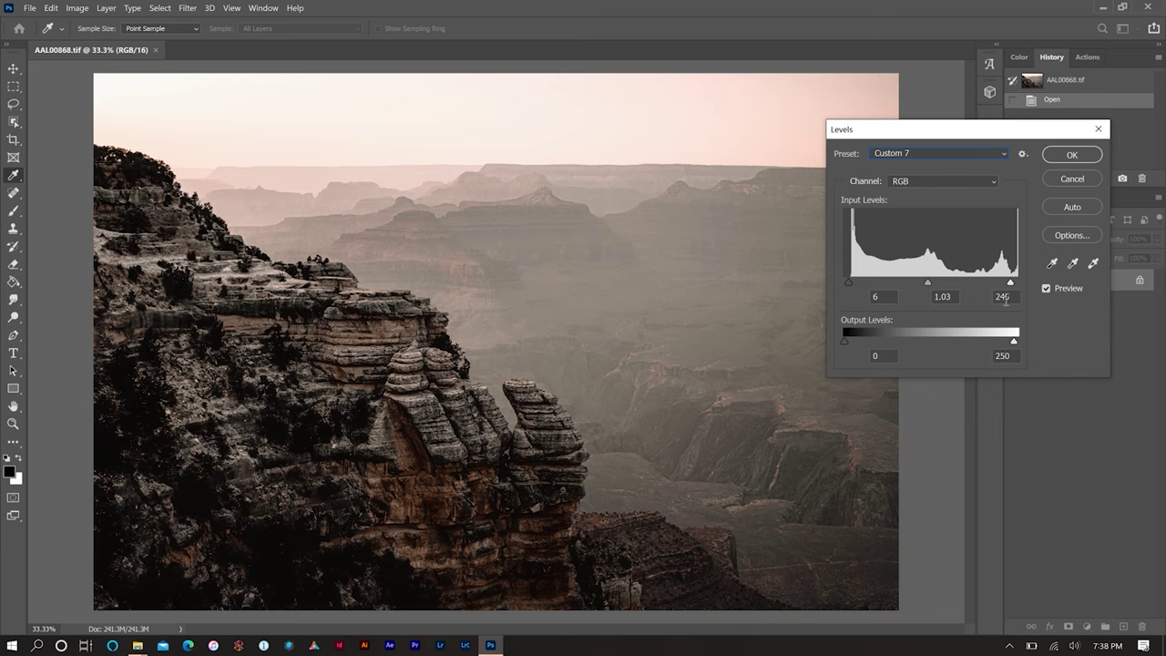
pyautogui.scroll(-1, 1006, 301)
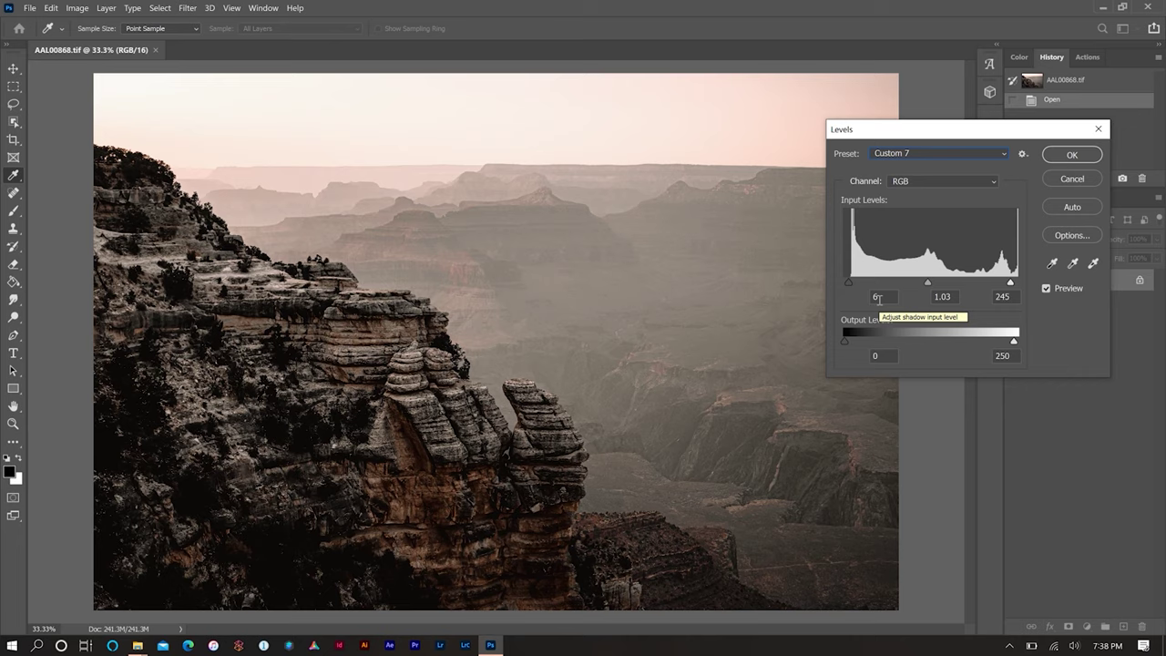
pyautogui.click(919, 153)
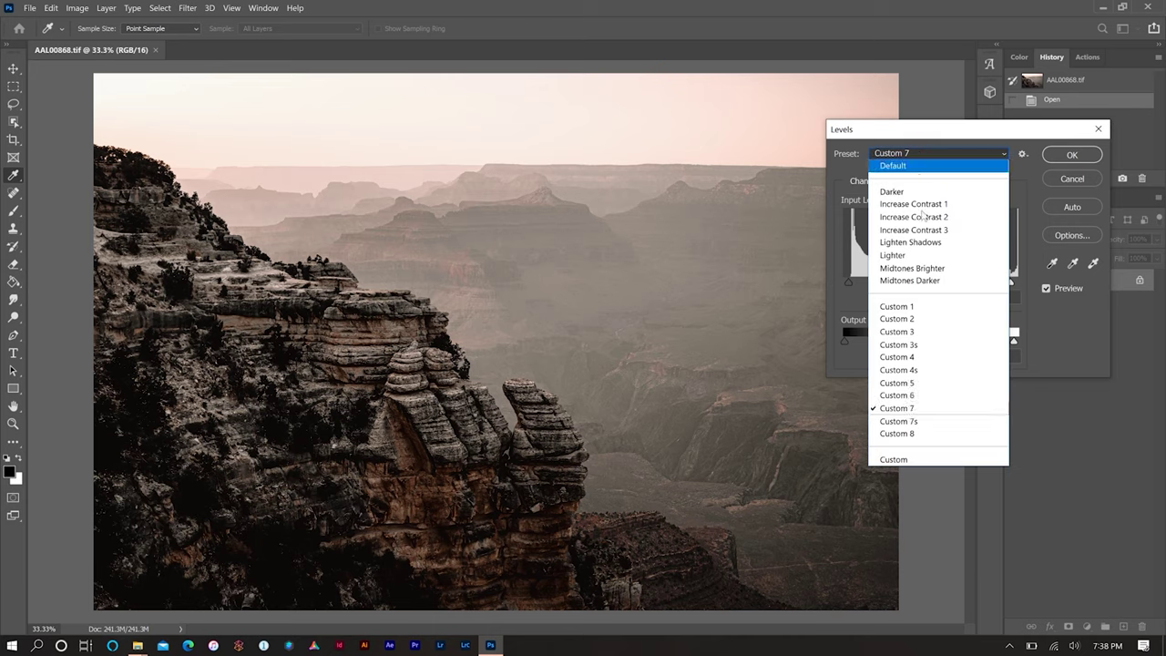
pyautogui.click(919, 422)
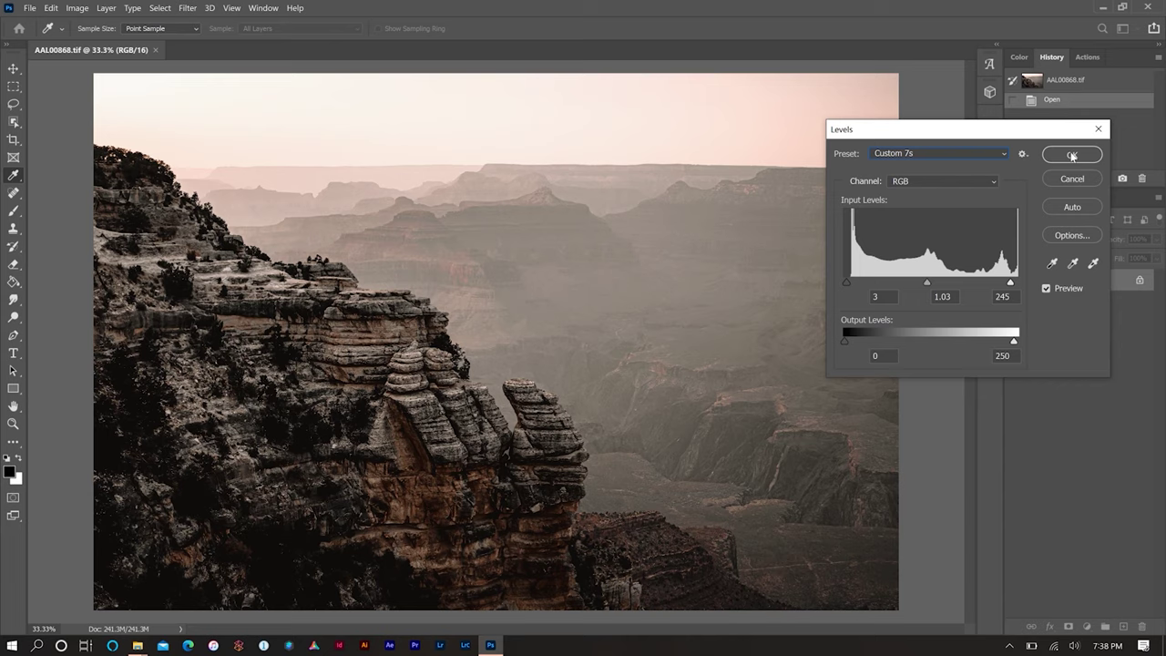
pyautogui.click(1073, 154)
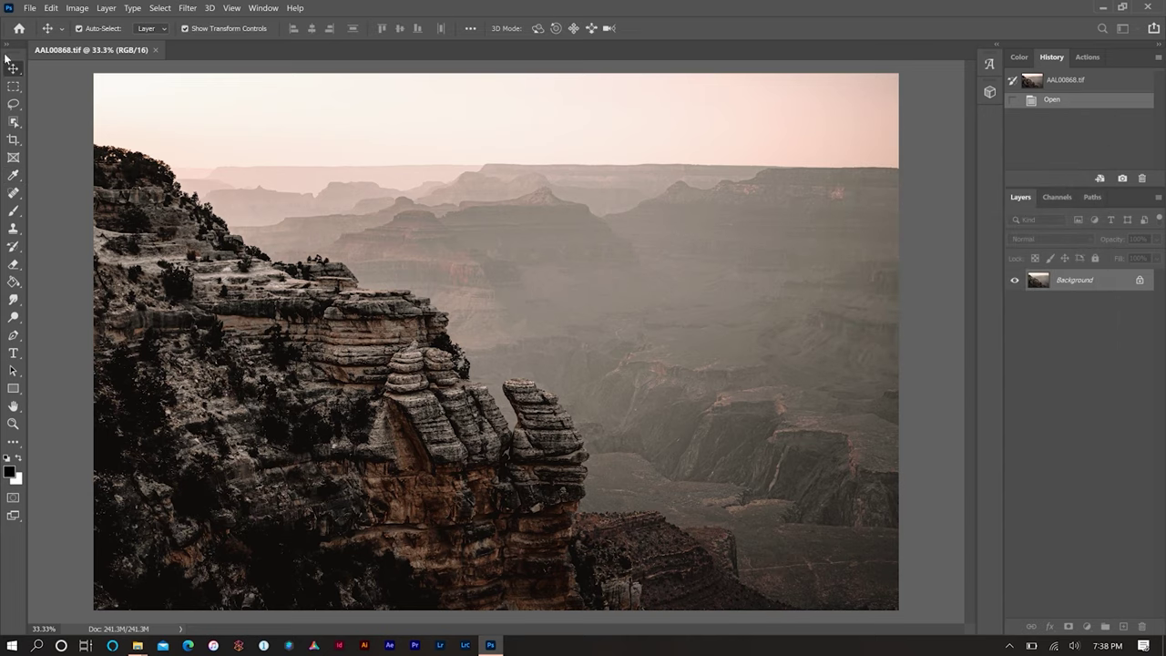
# Add a Curves adjustment with the Custom 2 preset, toggling the preview to compare.
pyautogui.click(77, 8)
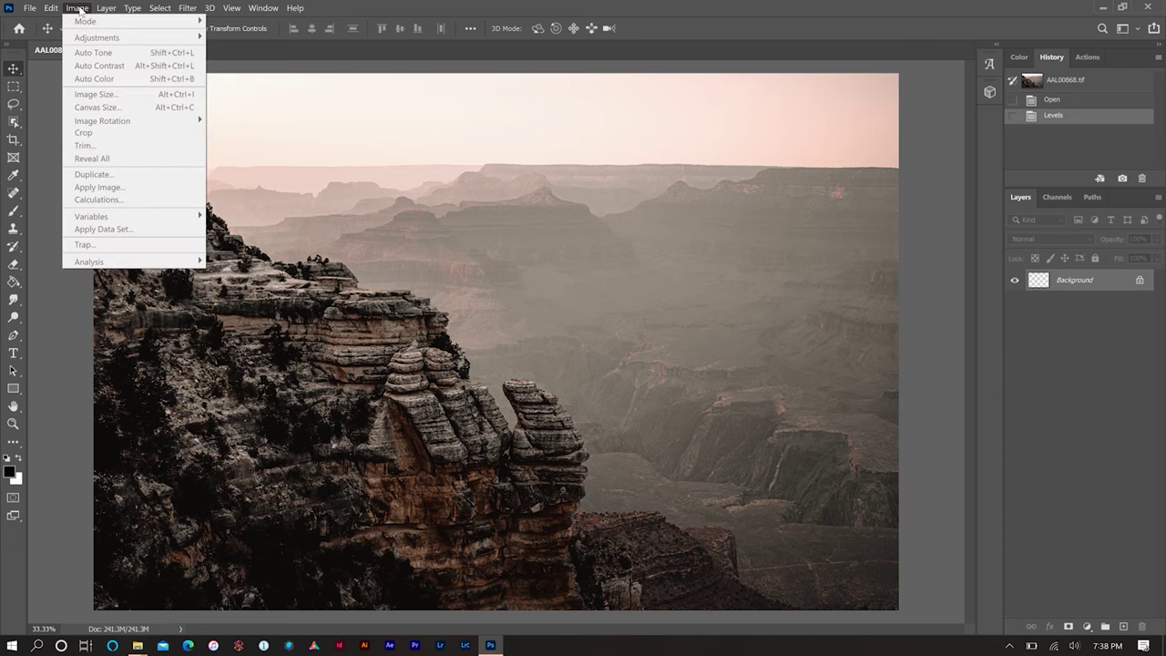
pyautogui.click(77, 8)
pyautogui.click(77, 8)
pyautogui.moveTo(130, 41)
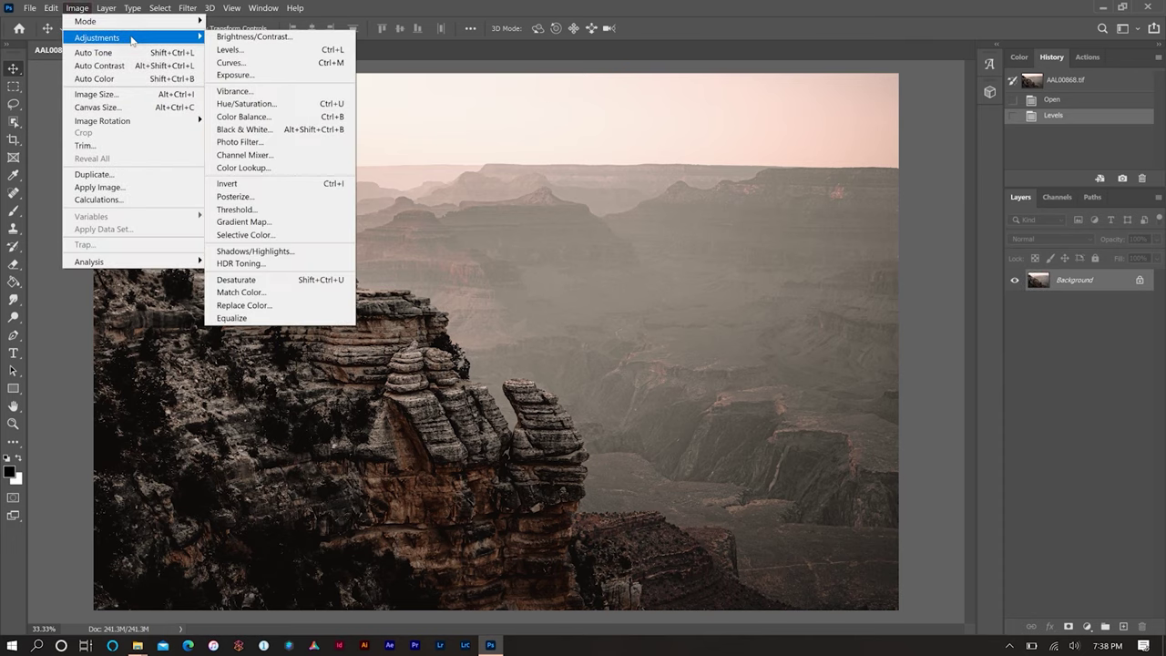
pyautogui.click(237, 63)
pyautogui.click(870, 279)
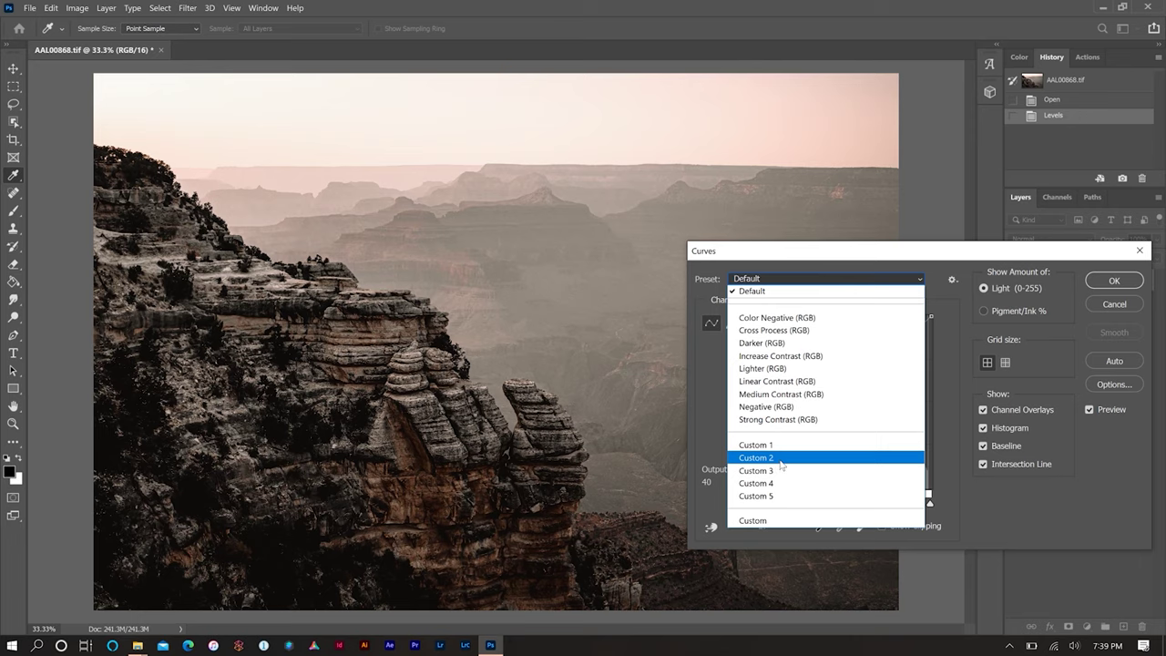
pyautogui.click(781, 458)
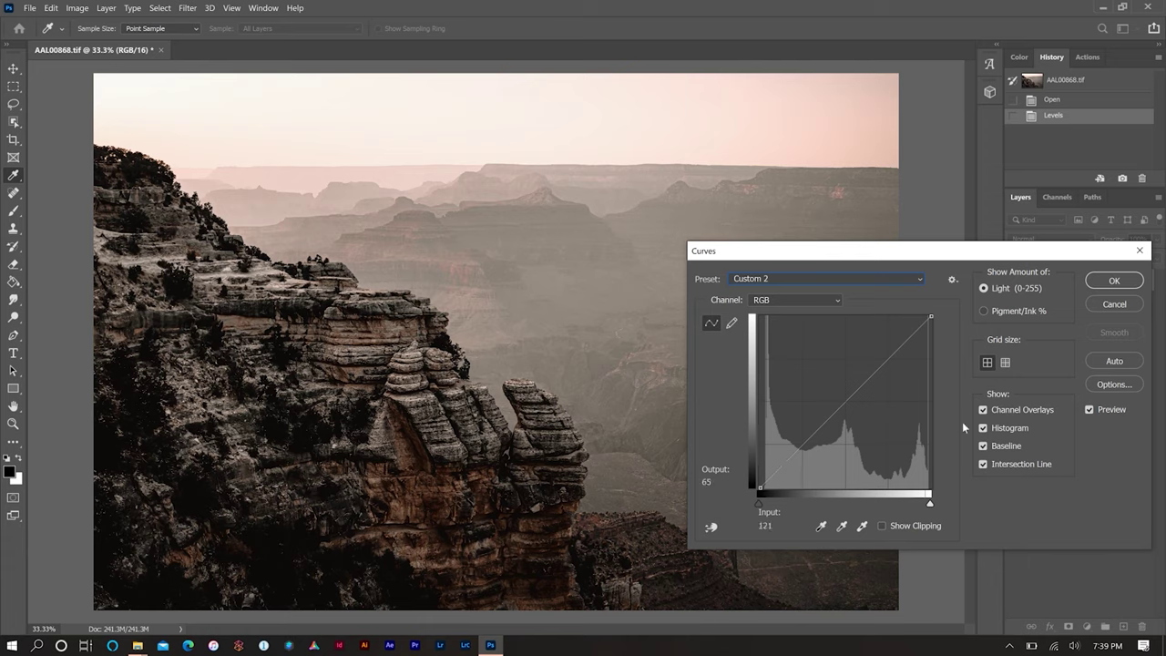
pyautogui.click(1091, 411)
pyautogui.click(1104, 283)
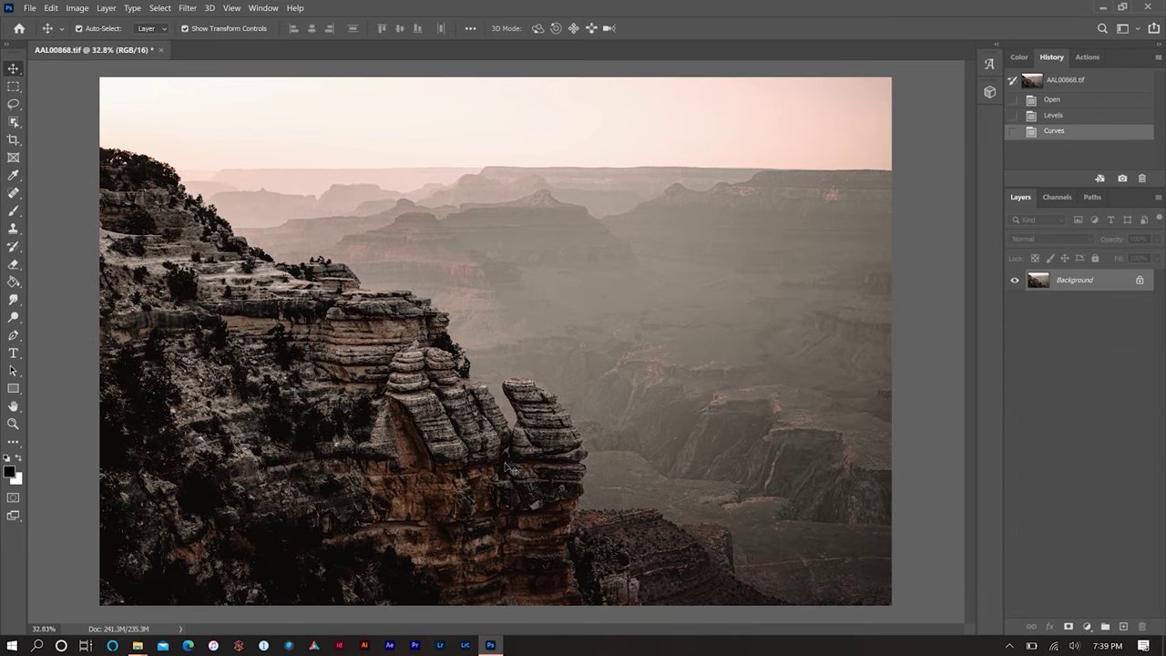